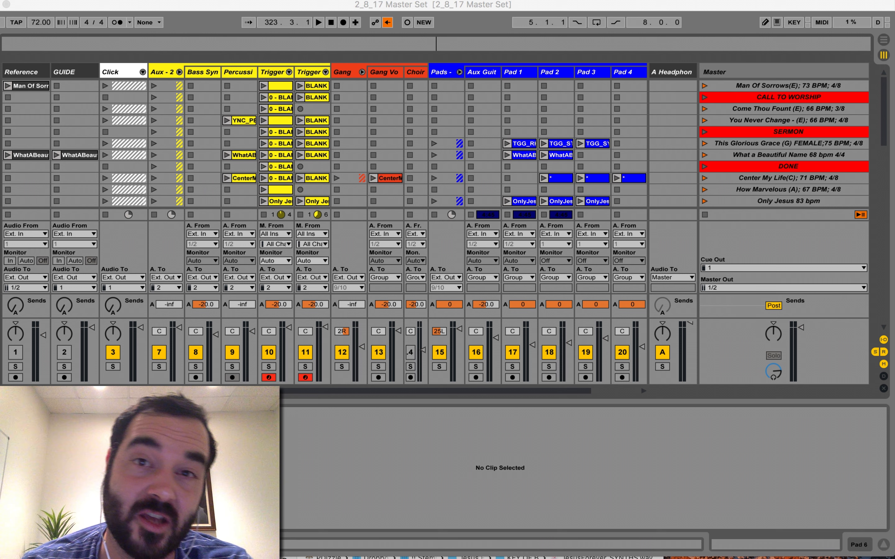
# Select the Reference track and open its Man Of Sorrows clip to examine the clip's settings and waveform.
pyautogui.click(26, 73)
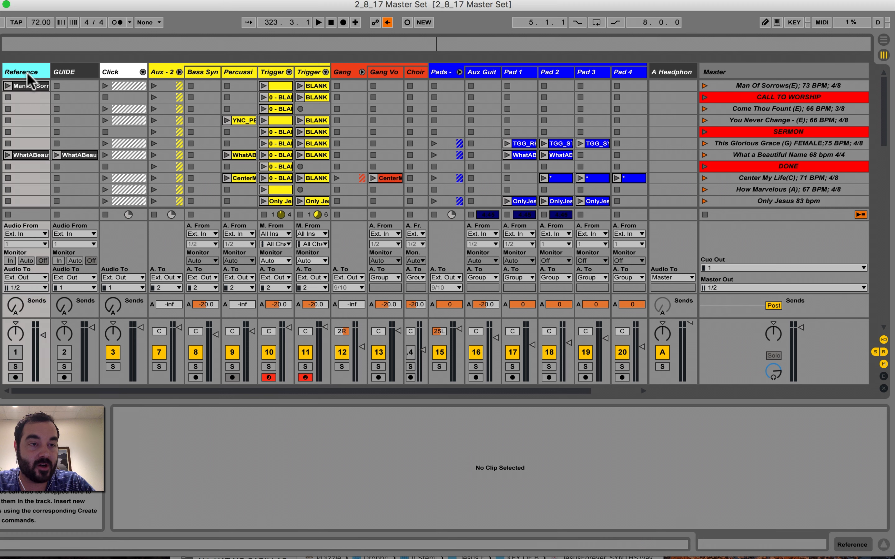
pyautogui.click(18, 97)
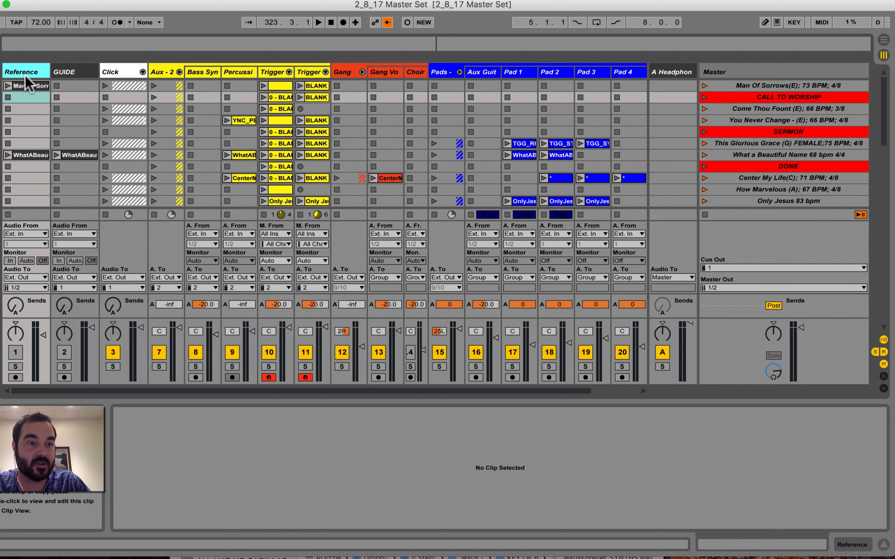
pyautogui.click(24, 84)
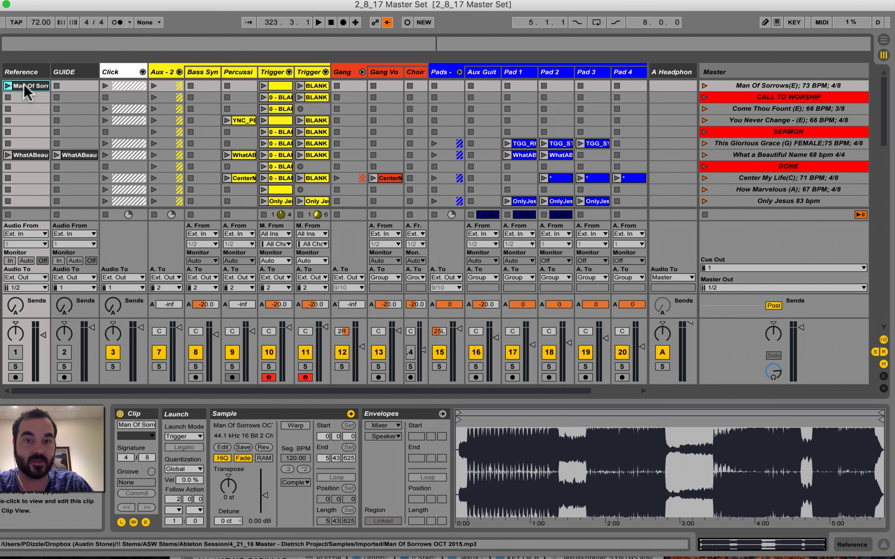
# Toggle the Reference track's solo and its activator on and back off.
pyautogui.click(16, 366)
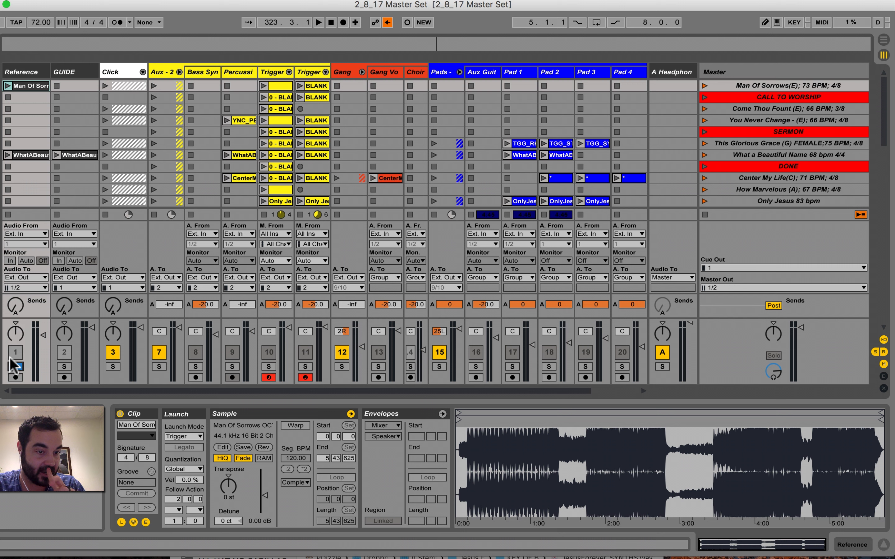
pyautogui.click(16, 366)
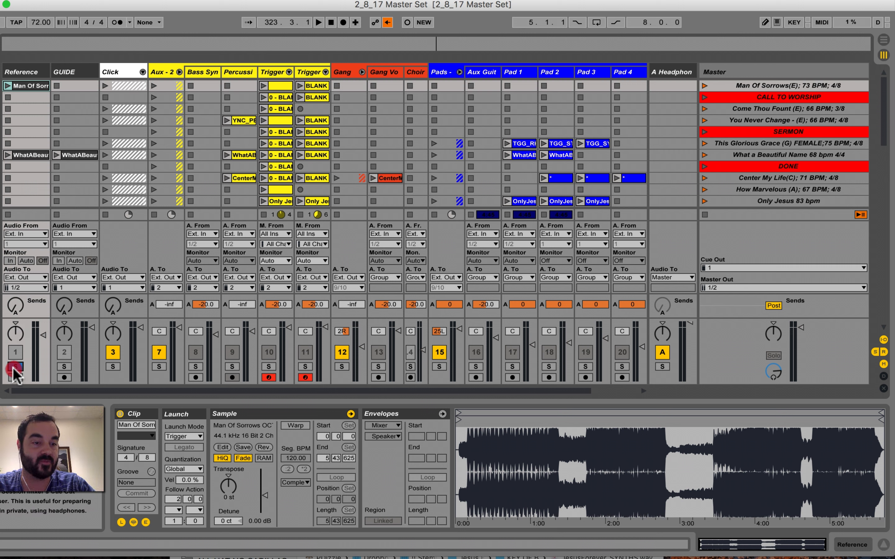
pyautogui.click(15, 352)
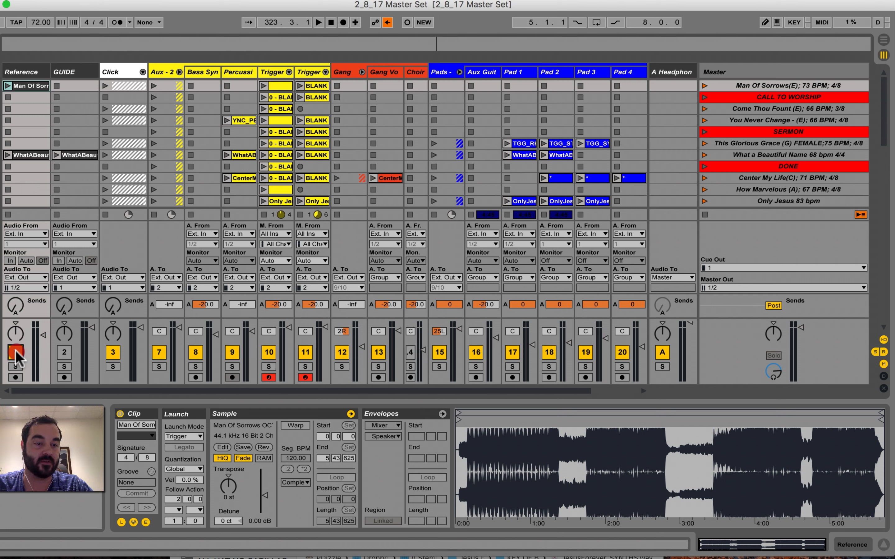
pyautogui.click(15, 352)
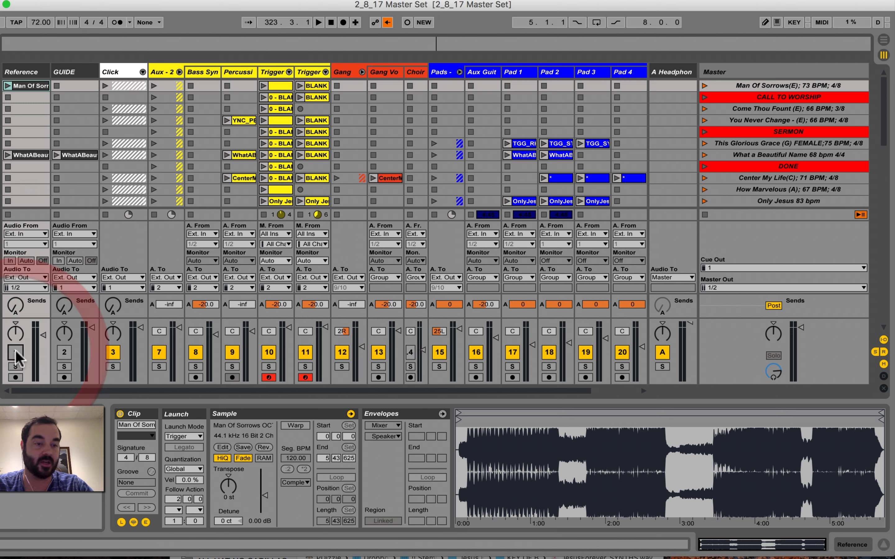
# Audition the Man Of Sorrows scene with the Reference track soloed, and leave the track unsoloed and deactivated.
pyautogui.click(17, 367)
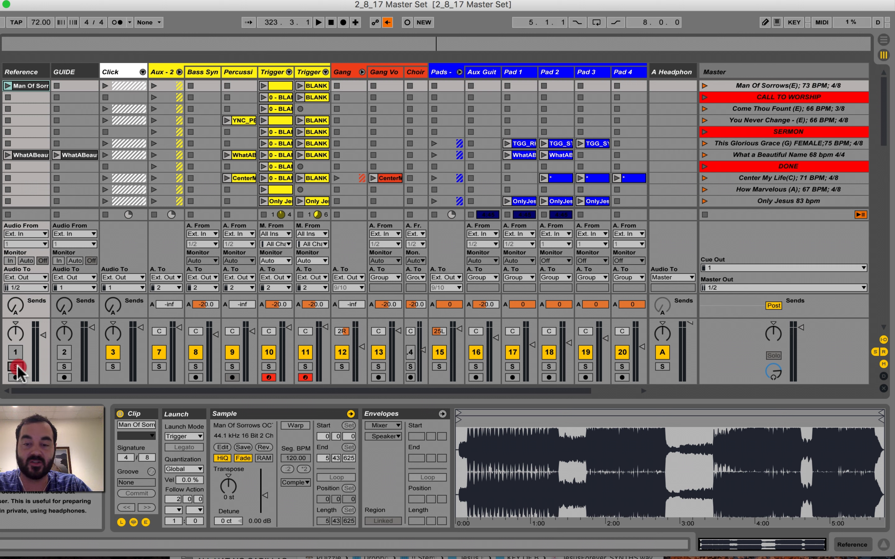
pyautogui.click(705, 86)
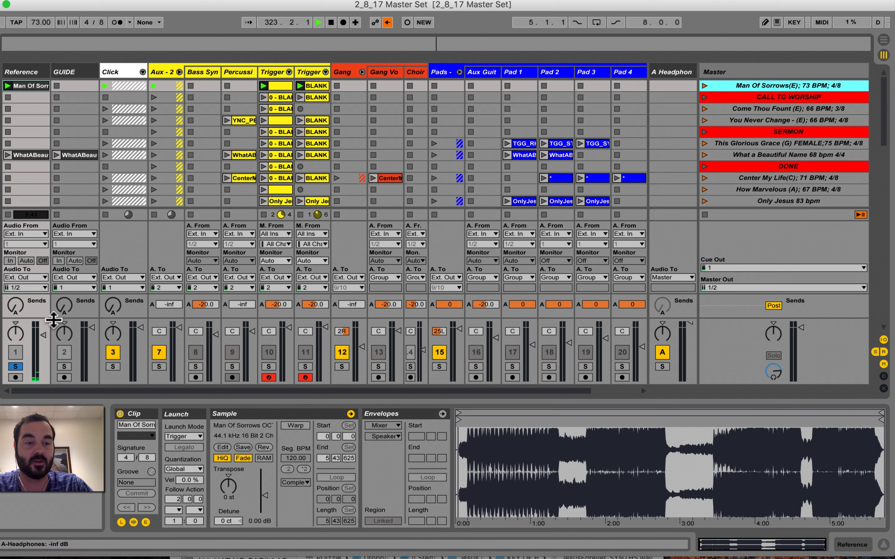
pyautogui.click(15, 354)
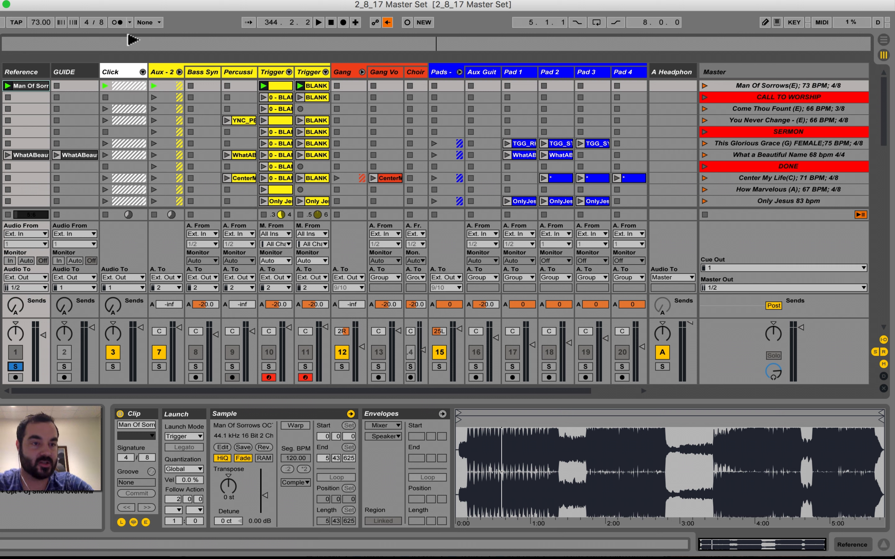
pyautogui.click(18, 366)
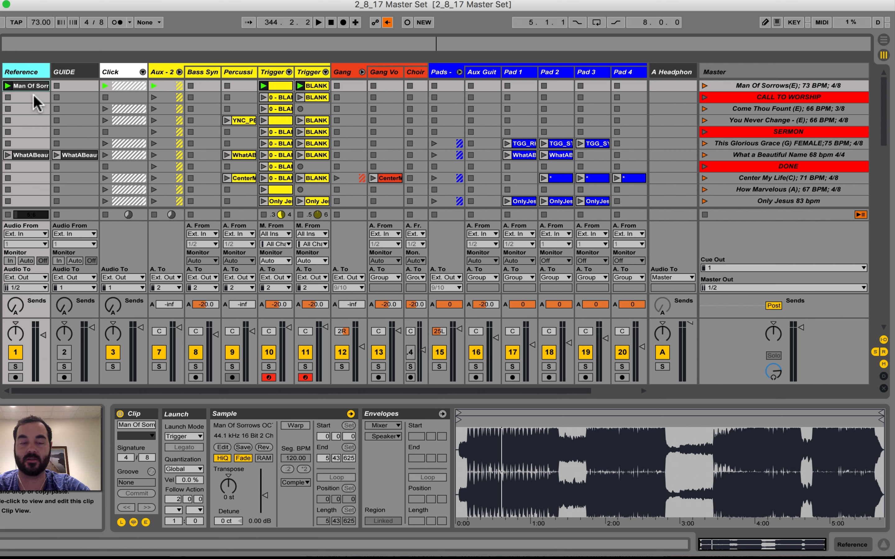
pyautogui.click(16, 353)
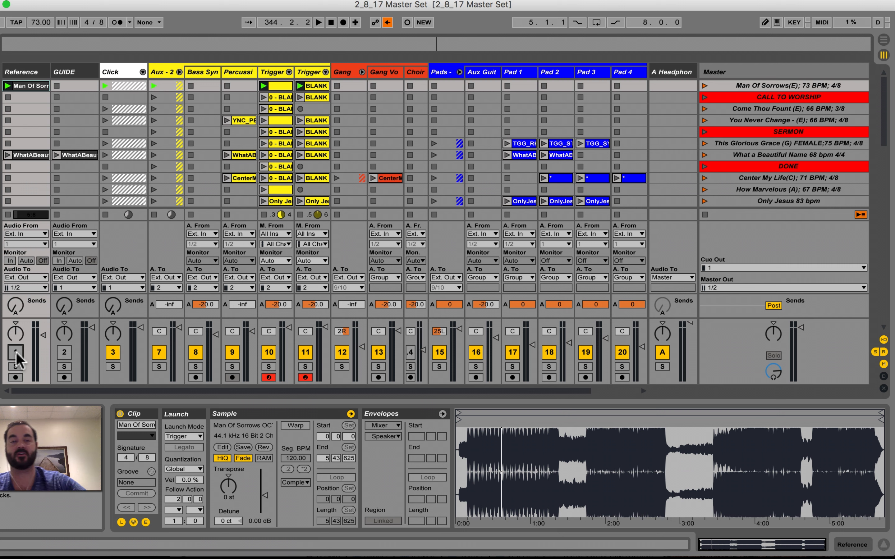
# Examine the GUIDE track's slots across the song scenes and open its What a Beautiful Name guide clip.
pyautogui.click(76, 71)
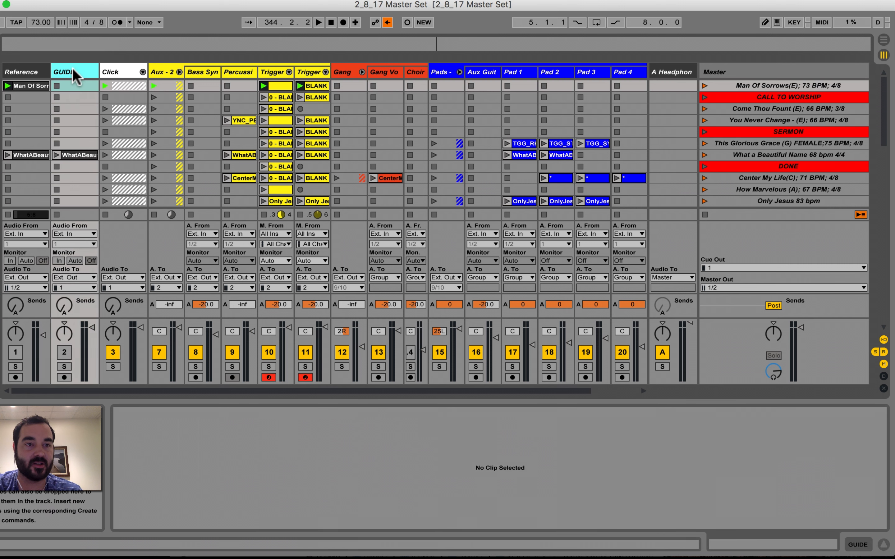
pyautogui.click(76, 155)
pyautogui.scroll(-10, 80, 141)
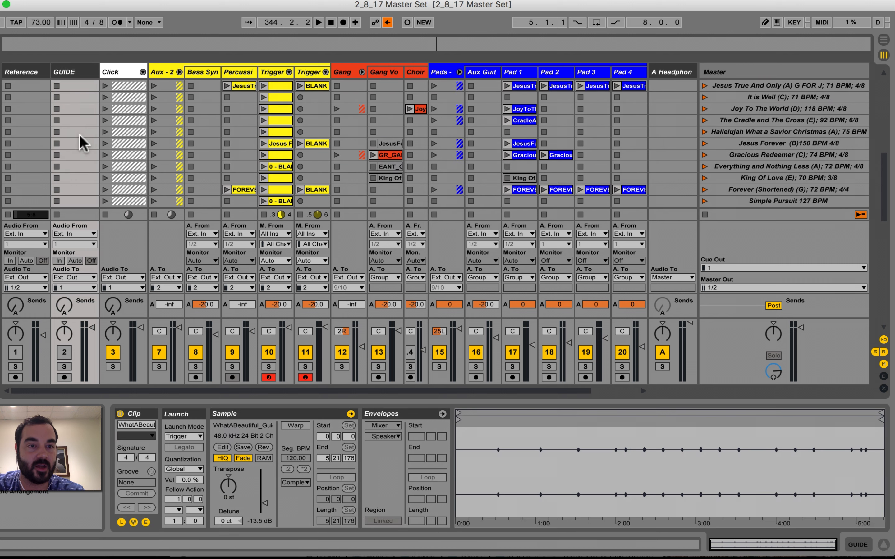
pyautogui.scroll(10, 80, 142)
pyautogui.click(80, 120)
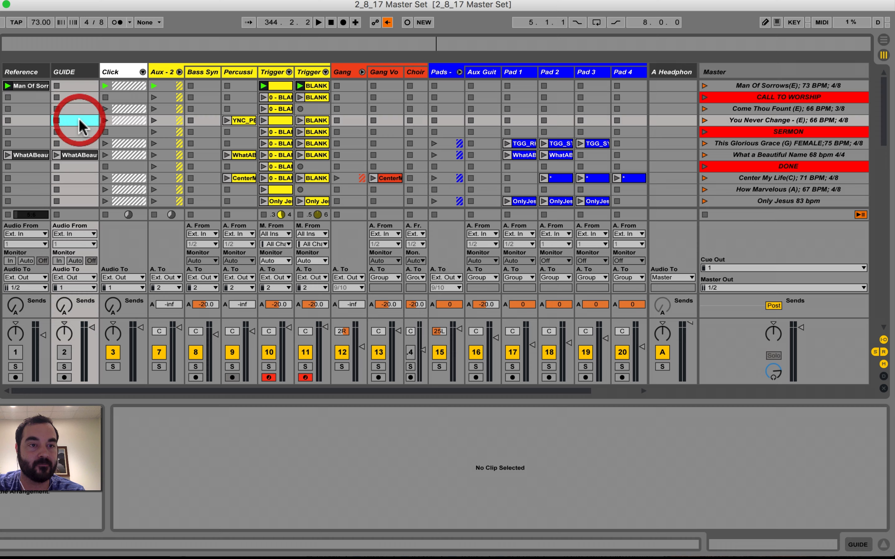
pyautogui.scroll(-10, 80, 124)
pyautogui.scroll(10, 81, 126)
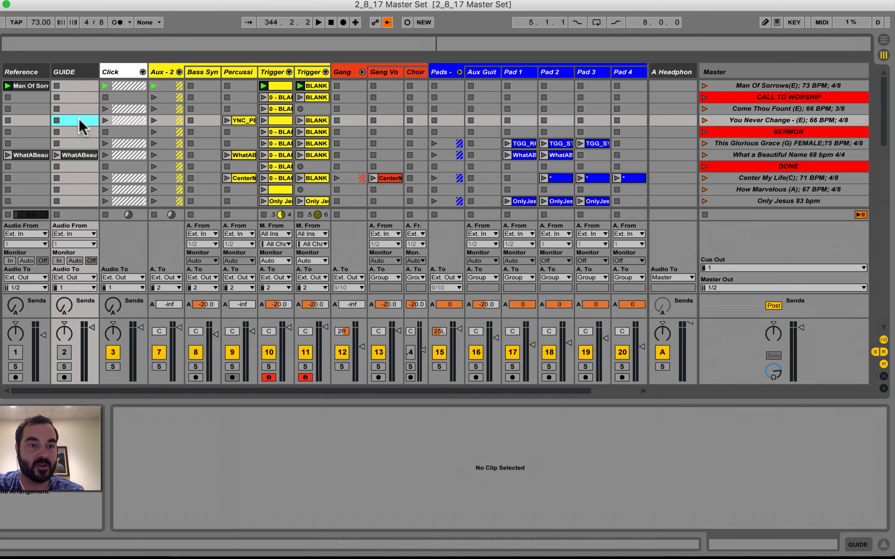
pyautogui.click(80, 178)
pyautogui.click(80, 108)
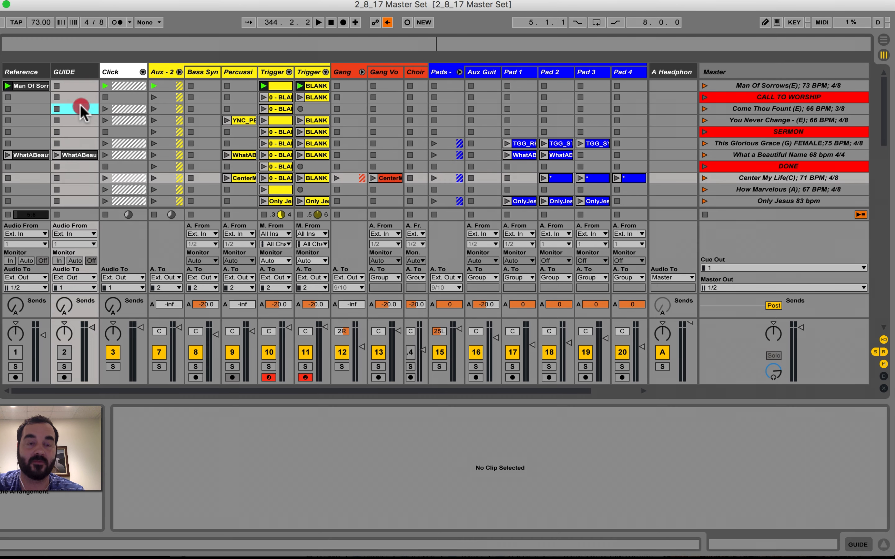
pyautogui.click(80, 120)
pyautogui.click(80, 155)
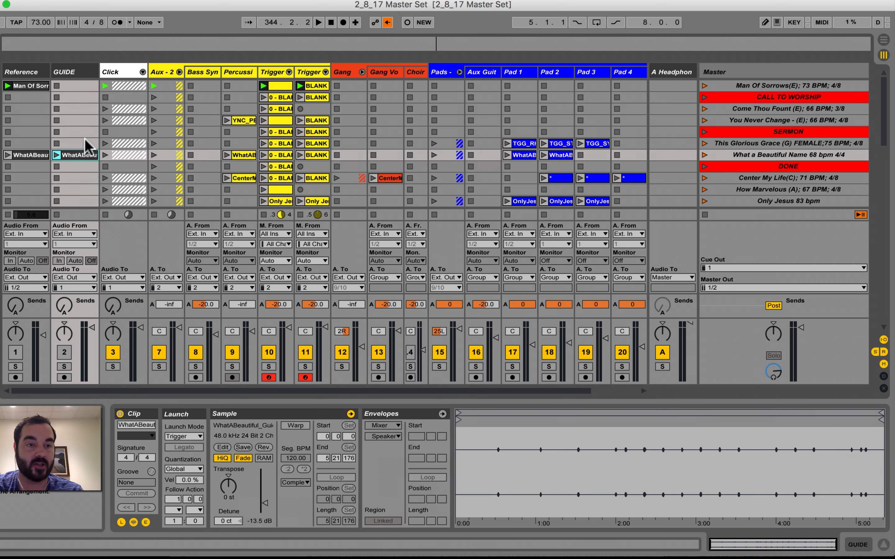
# Select the Peoples_Praise guide clip and audition the People's Praise scene with the GUIDE track soloed.
pyautogui.scroll(-15, 85, 145)
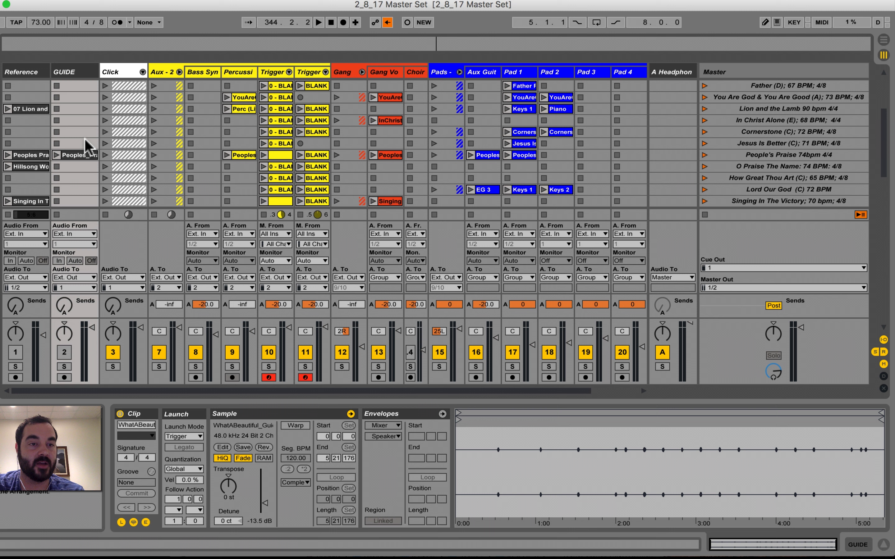
pyautogui.click(80, 155)
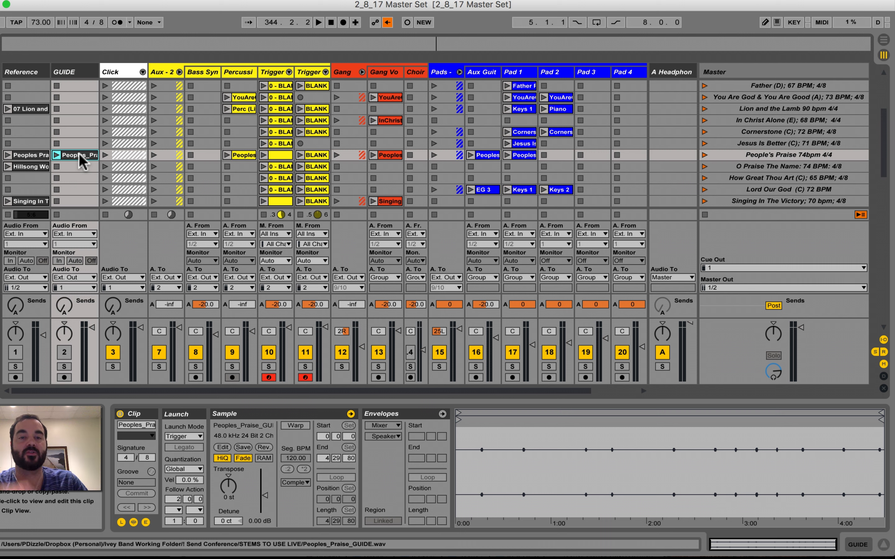
pyautogui.click(64, 366)
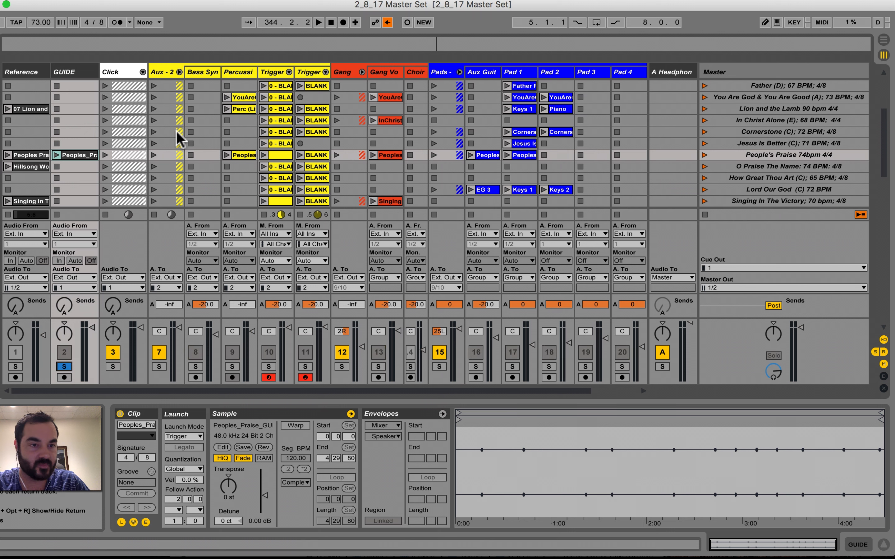
pyautogui.click(704, 155)
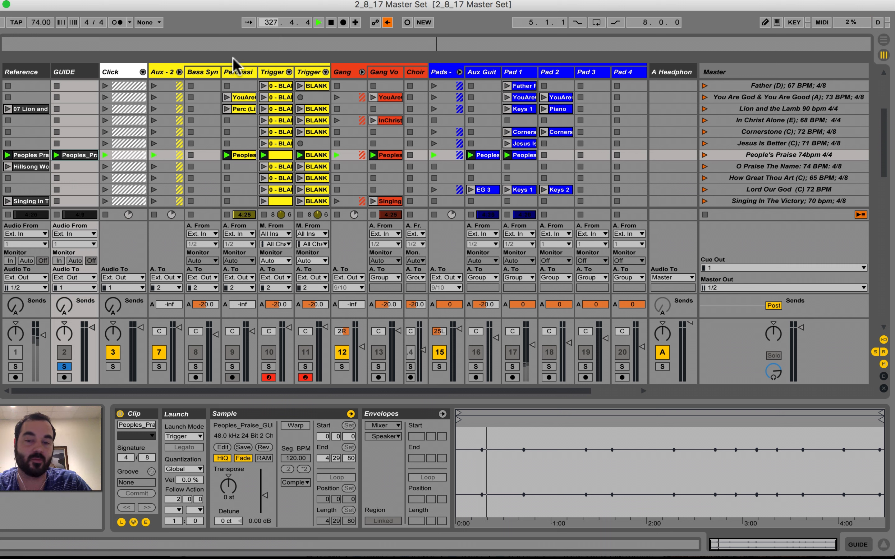
# Unfold the Click group to show its Count In, MIDI CLICK and Audio Click tracks.
pyautogui.click(142, 72)
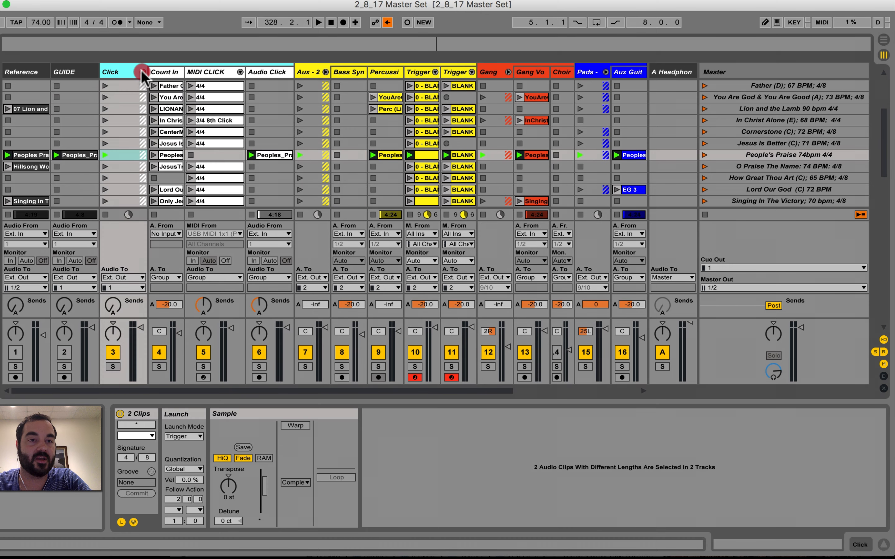
pyautogui.click(143, 72)
pyautogui.click(143, 71)
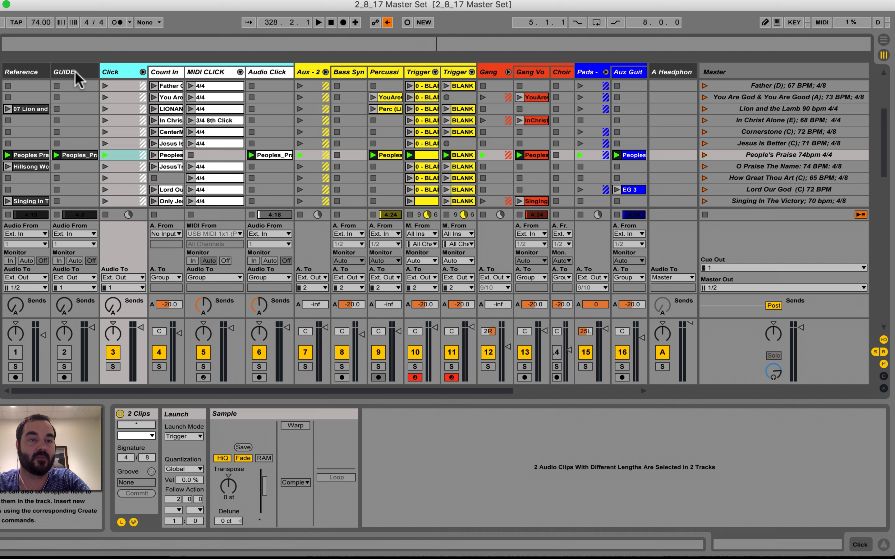
# Compare the People's Praise clips on the Reference and GUIDE tracks, and check the GUIDE track's activator.
pyautogui.click(32, 73)
pyautogui.click(65, 73)
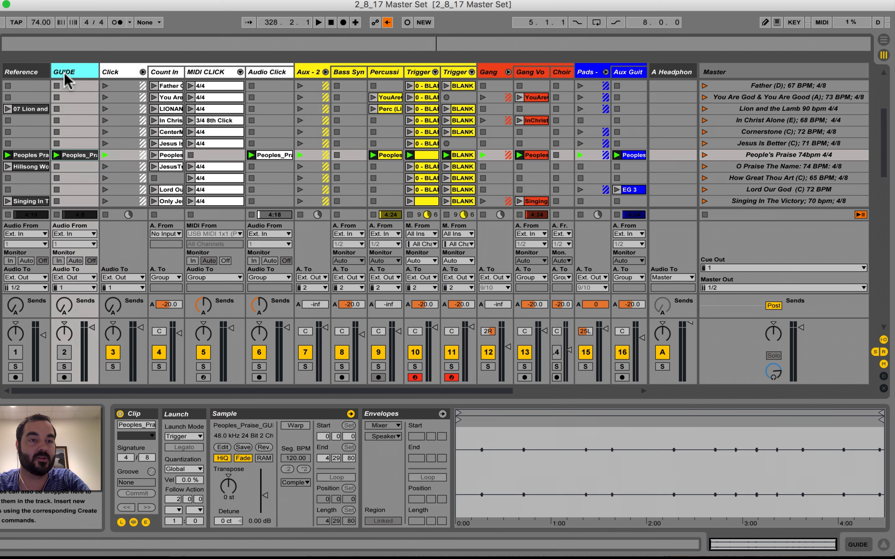
pyautogui.click(22, 74)
pyautogui.click(81, 73)
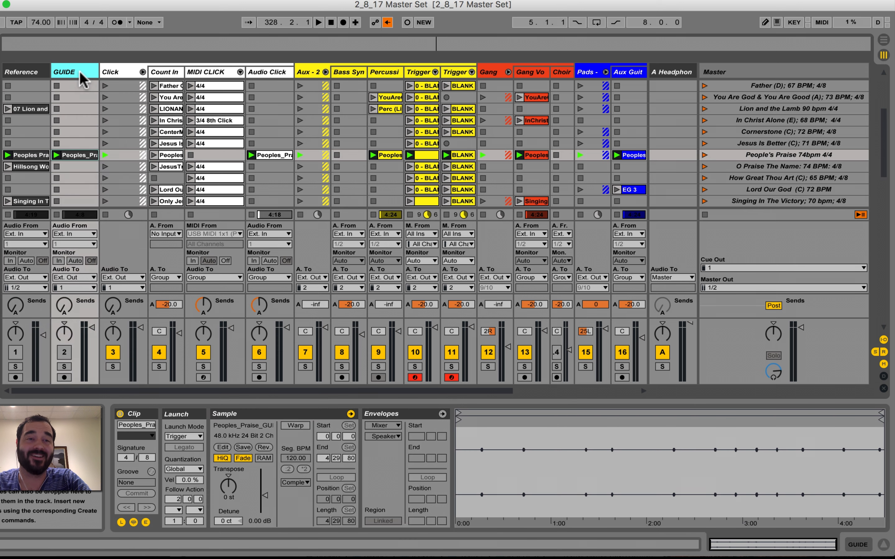
pyautogui.click(39, 72)
pyautogui.click(80, 74)
pyautogui.click(32, 68)
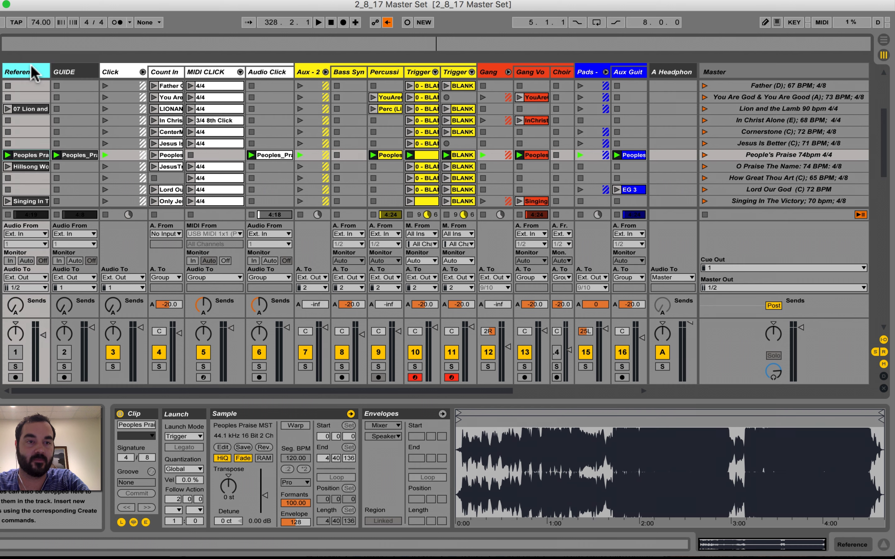
pyautogui.click(88, 72)
pyautogui.click(64, 352)
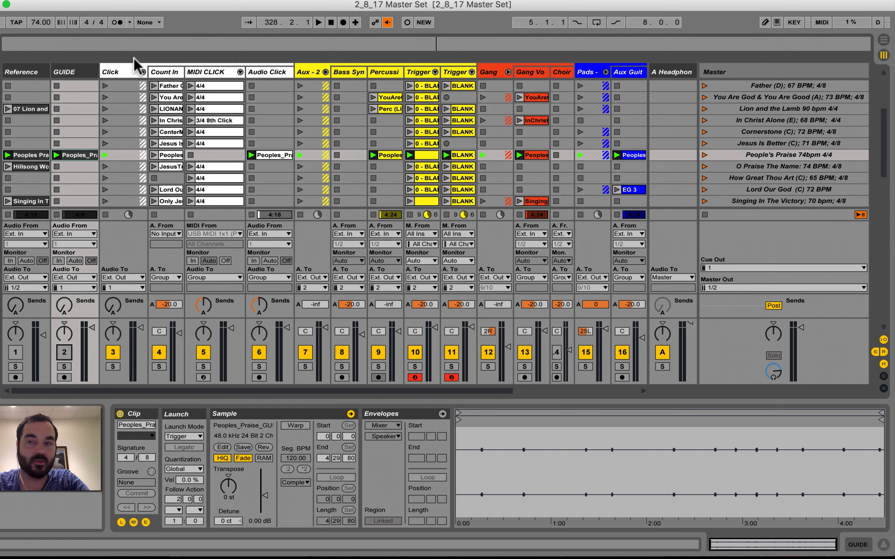
# Examine the A-Headphones return track alongside the output routing and sends of the Reference, GUIDE and Click tracks.
pyautogui.click(671, 72)
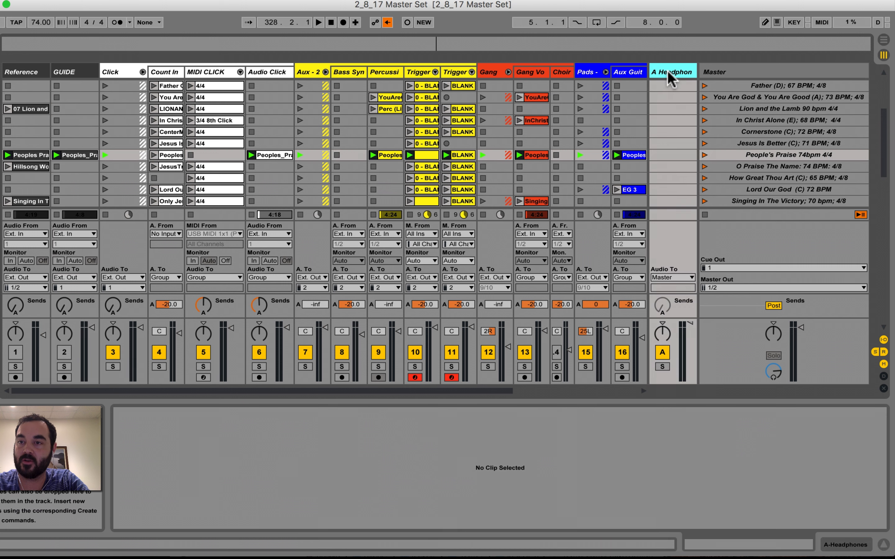
pyautogui.click(678, 128)
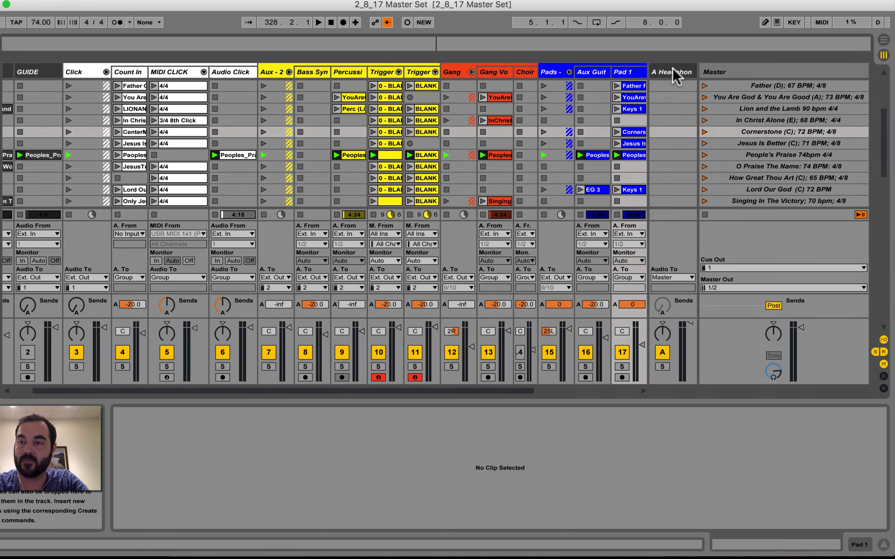
pyautogui.click(677, 71)
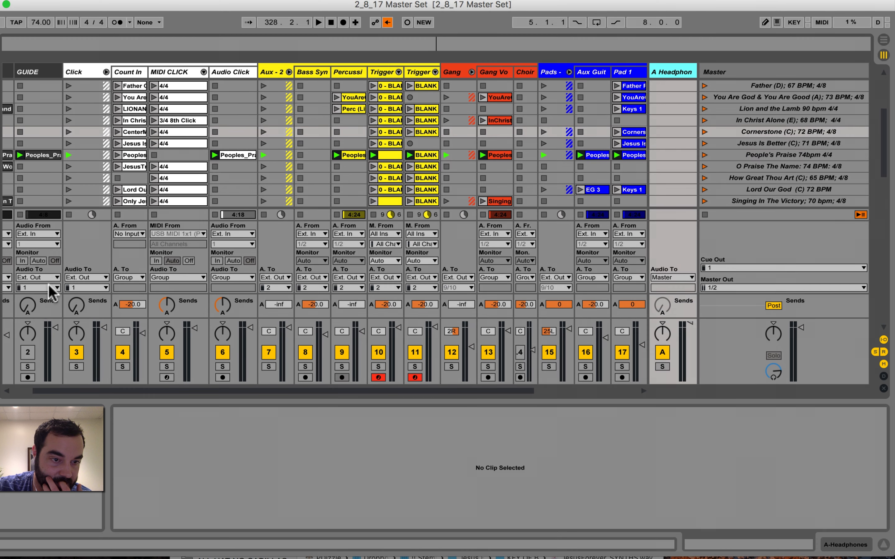
pyautogui.hscroll(-2, 37, 305)
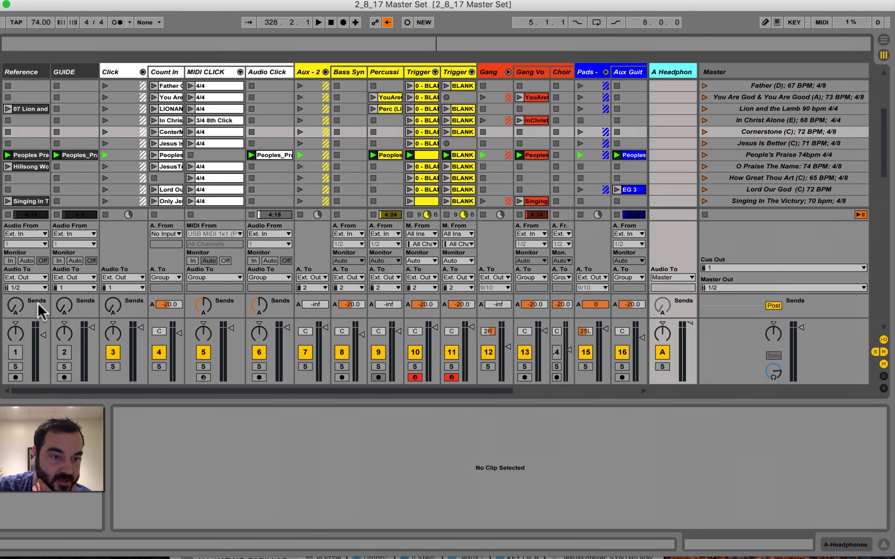
pyautogui.click(679, 71)
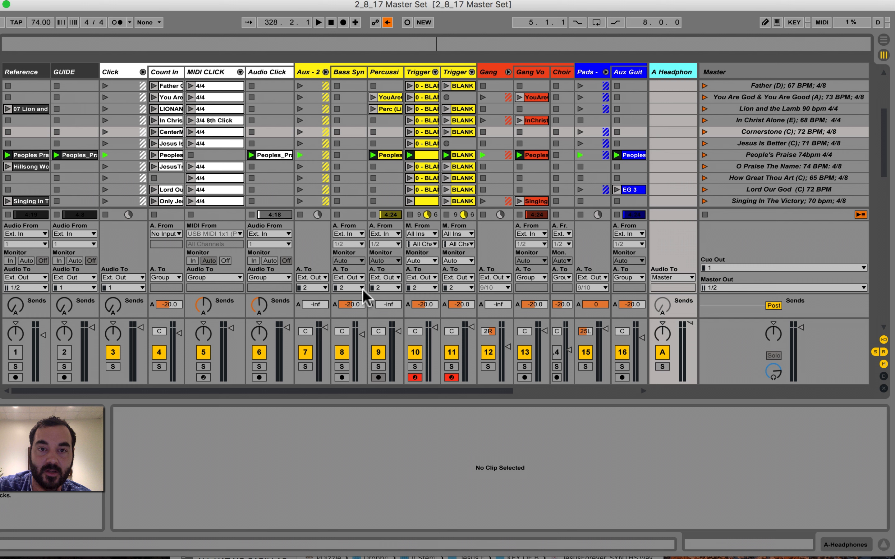
# Check the output channel choices available for the Gang group, leaving its routing as it is.
pyautogui.click(493, 288)
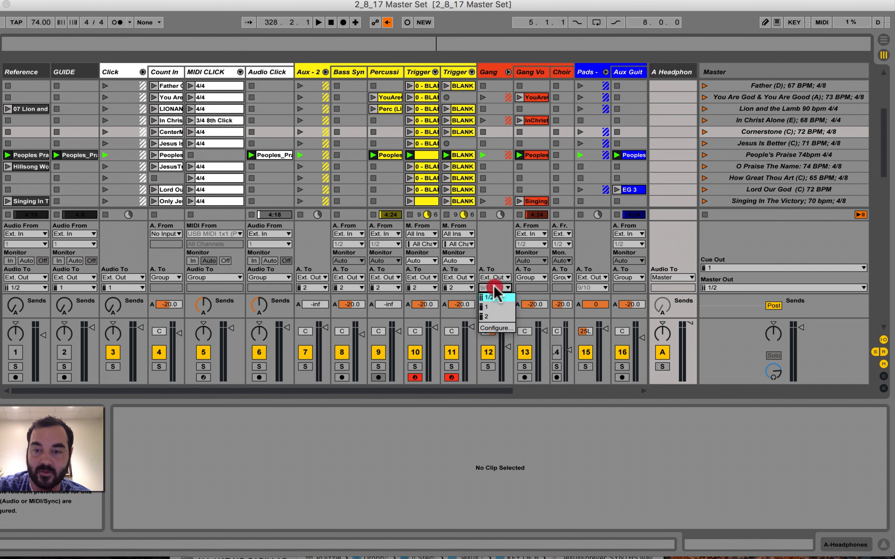
pyautogui.click(492, 288)
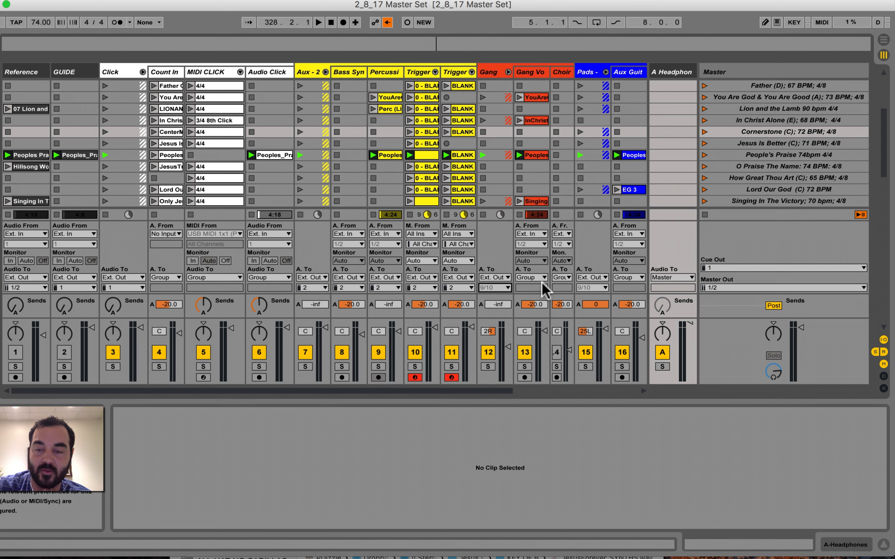
# Examine the Gang group's headphone send, the A-Headphones return and the output channel choices of the Pads group.
pyautogui.hscroll(4, 443, 250)
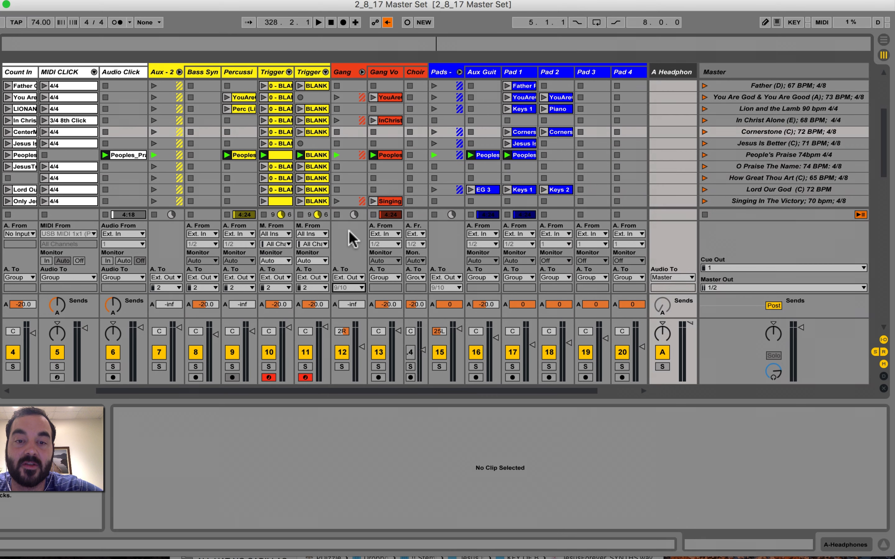
pyautogui.click(353, 304)
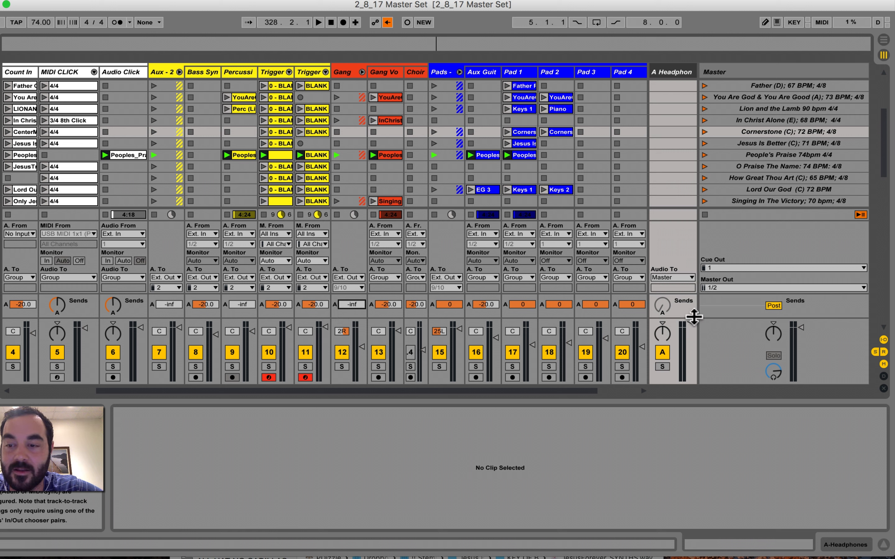
pyautogui.doubleClick(662, 353)
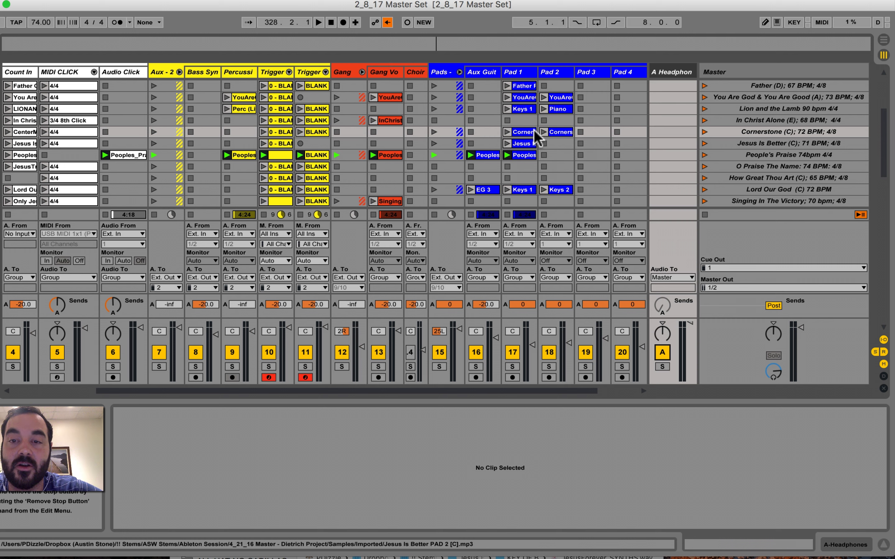
pyautogui.click(457, 286)
pyautogui.click(457, 287)
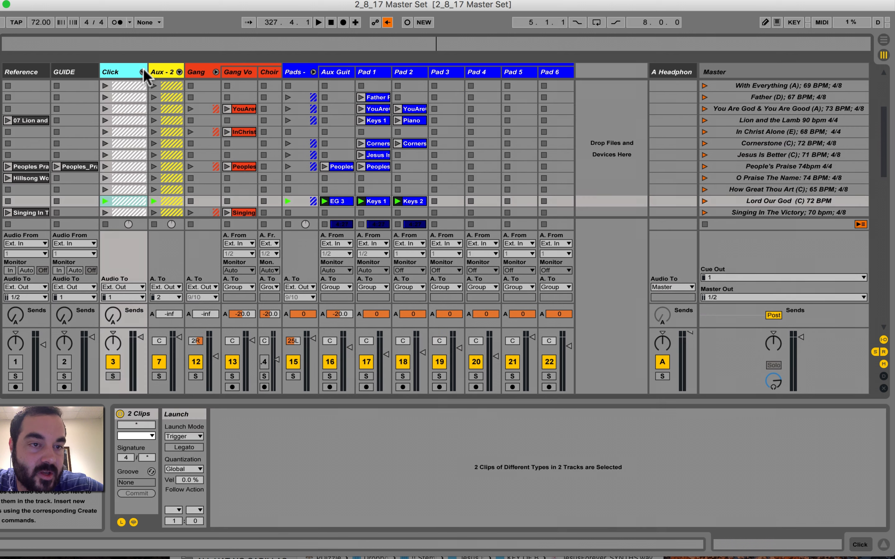
# Unfold the Click group and go through its Count In, MIDI CLICK and Audio Click tracks.
pyautogui.click(142, 72)
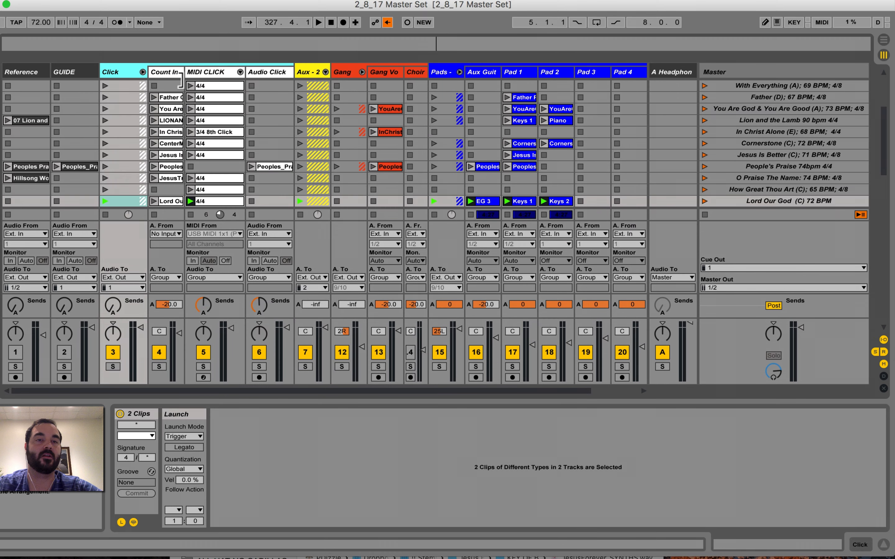
pyautogui.click(170, 72)
pyautogui.click(121, 72)
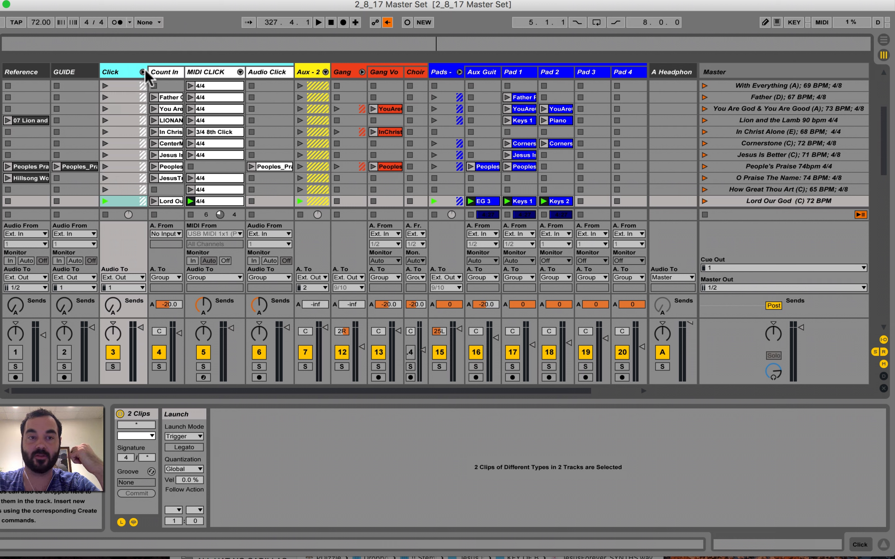
pyautogui.click(166, 73)
pyautogui.click(206, 73)
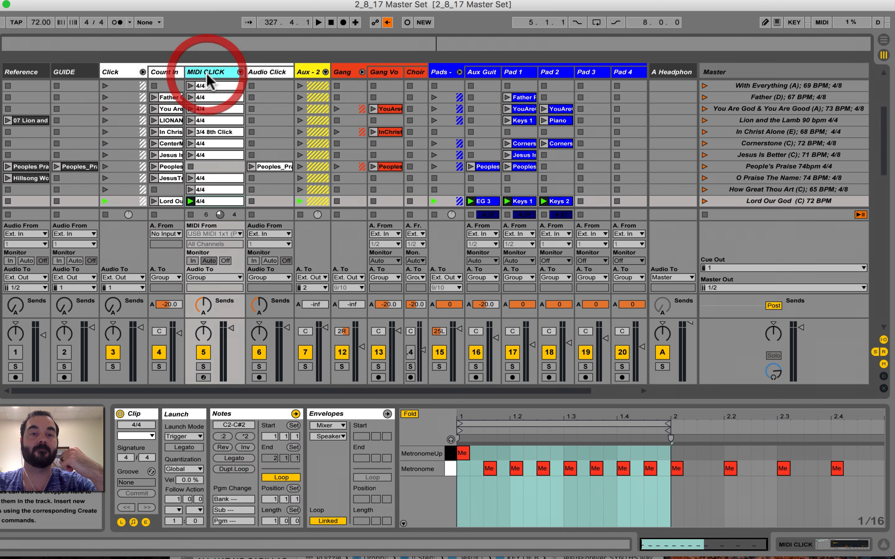
pyautogui.click(165, 71)
pyautogui.click(259, 72)
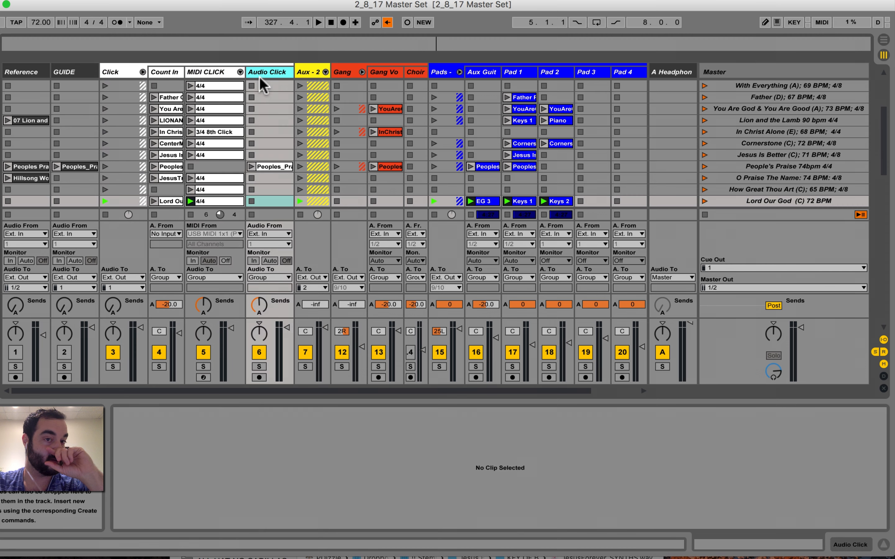
# Compare the People's Praise clip on the Audio Click track with the song's Reference clip.
pyautogui.click(273, 166)
pyautogui.scroll(-3, 275, 120)
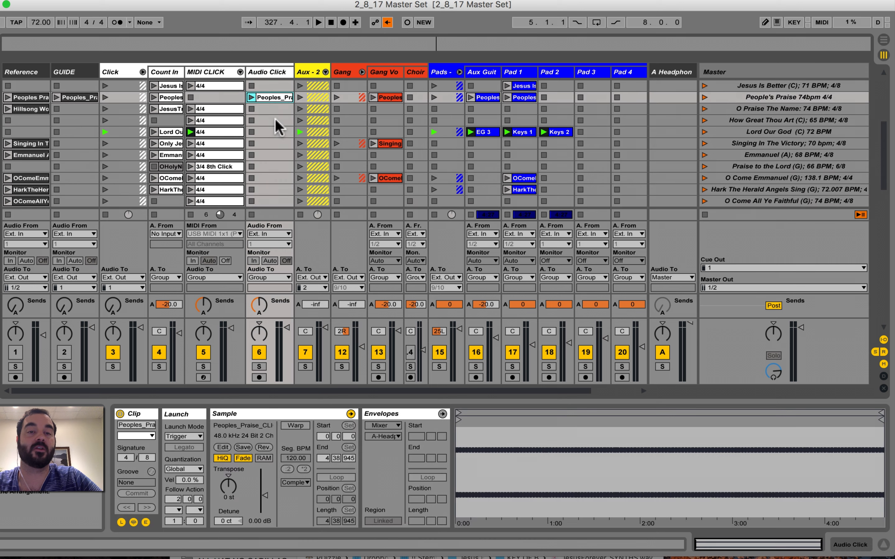
pyautogui.scroll(5, 278, 126)
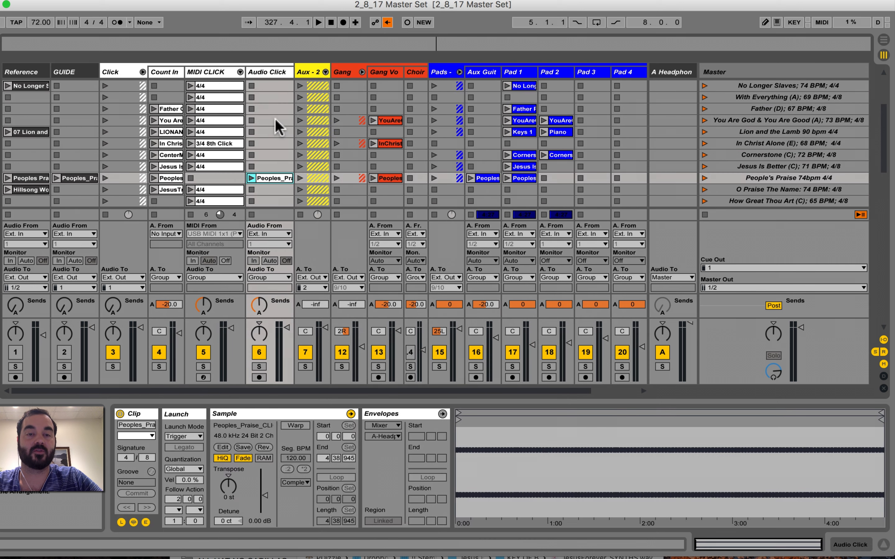
pyautogui.click(28, 179)
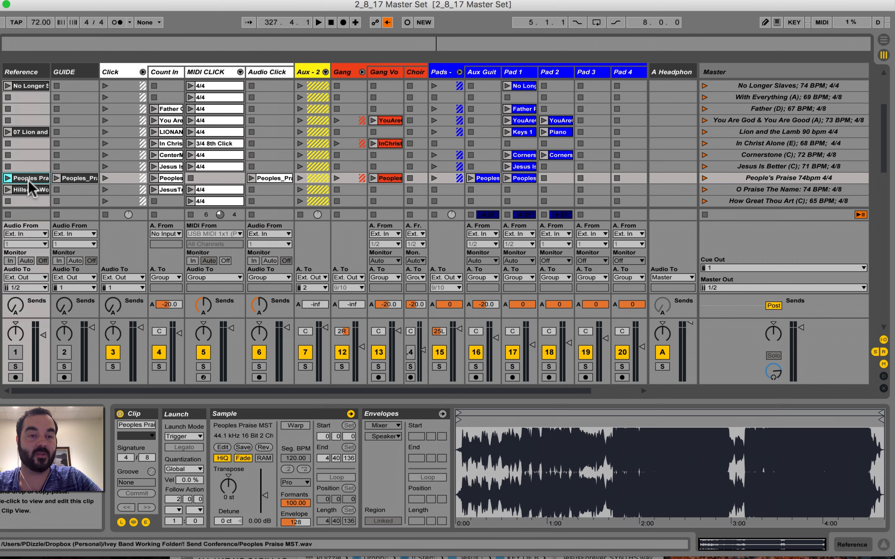
pyautogui.click(267, 177)
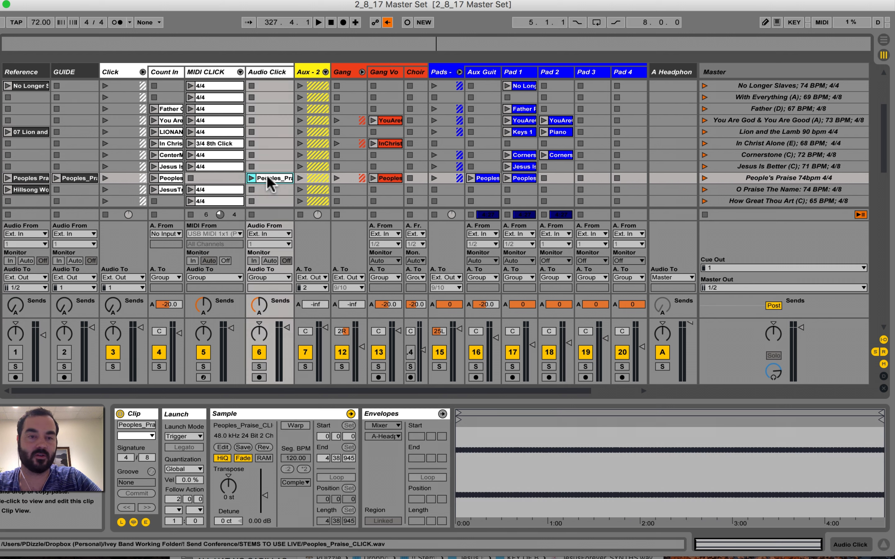
pyautogui.scroll(-2, 267, 177)
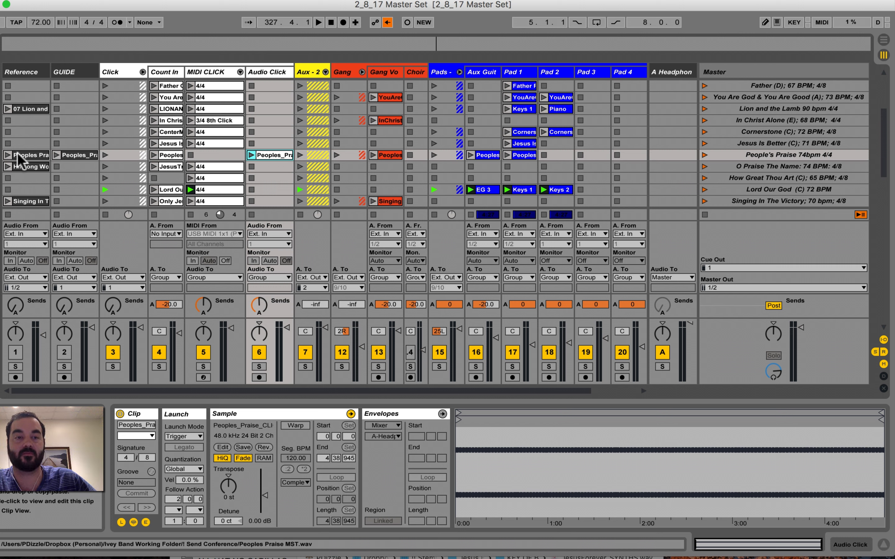
# Look through the set's songs on the Audio Click track to check which ones use an audio click clip.
pyautogui.click(273, 71)
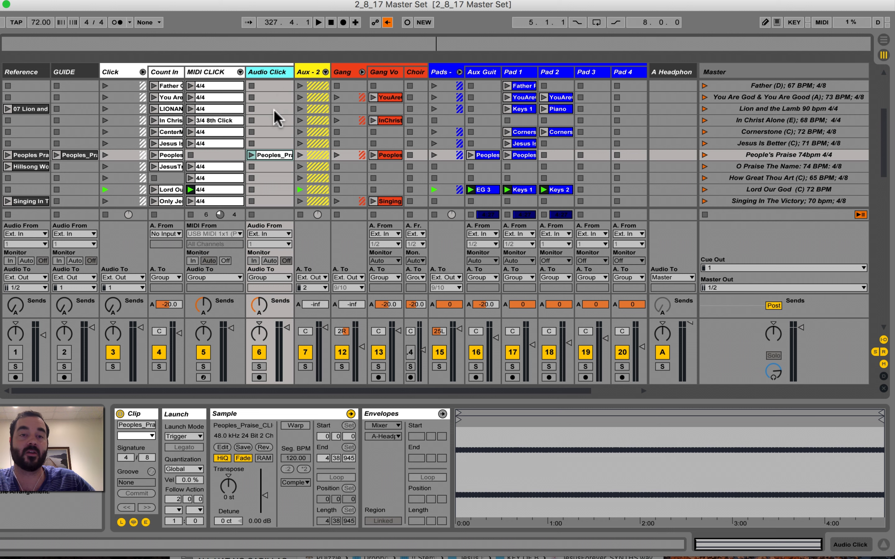
pyautogui.scroll(10, 277, 118)
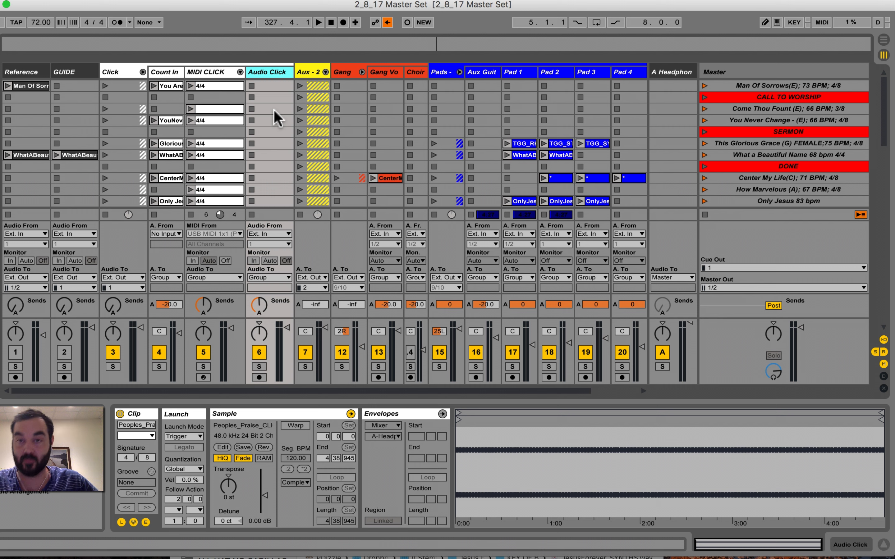
pyautogui.scroll(-10, 276, 115)
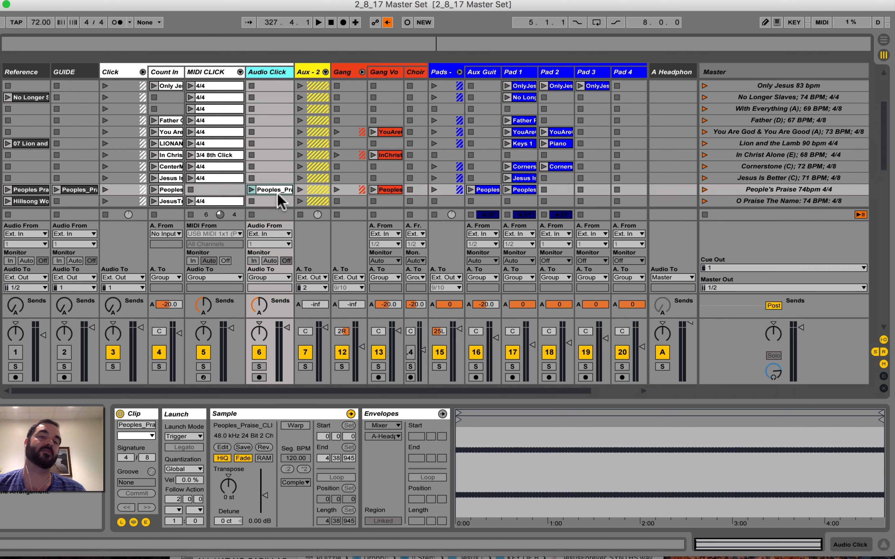
pyautogui.click(278, 191)
pyautogui.scroll(10, 278, 156)
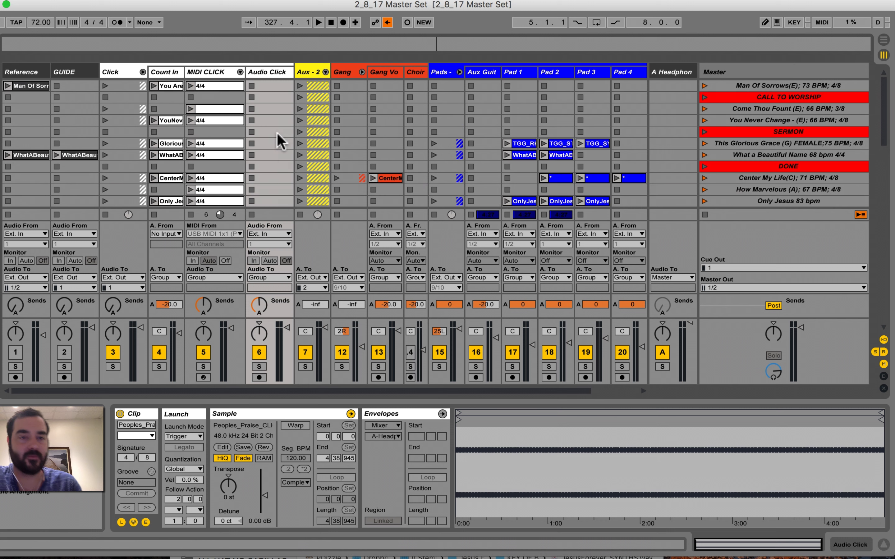
# Check the built-in metronome switch, and show the Drum Rack on the MIDI CLICK track.
pyautogui.click(212, 72)
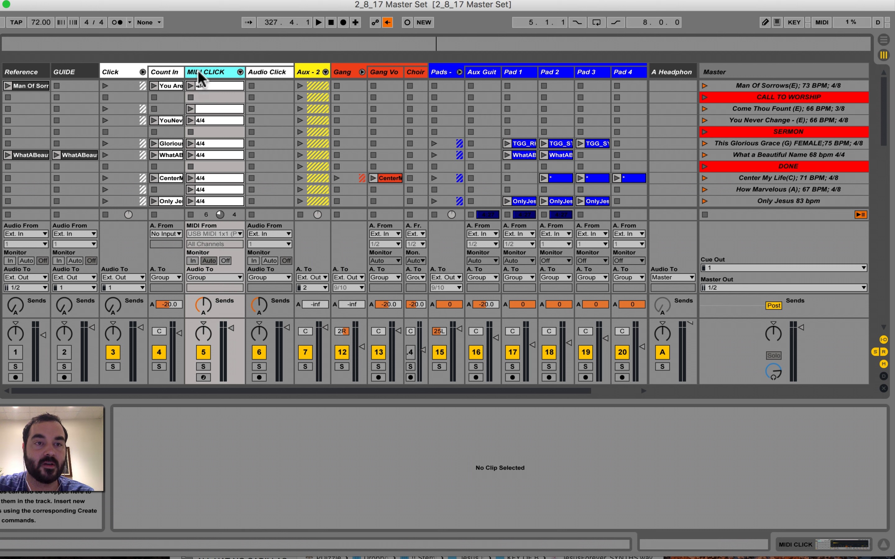
pyautogui.click(117, 23)
pyautogui.click(120, 23)
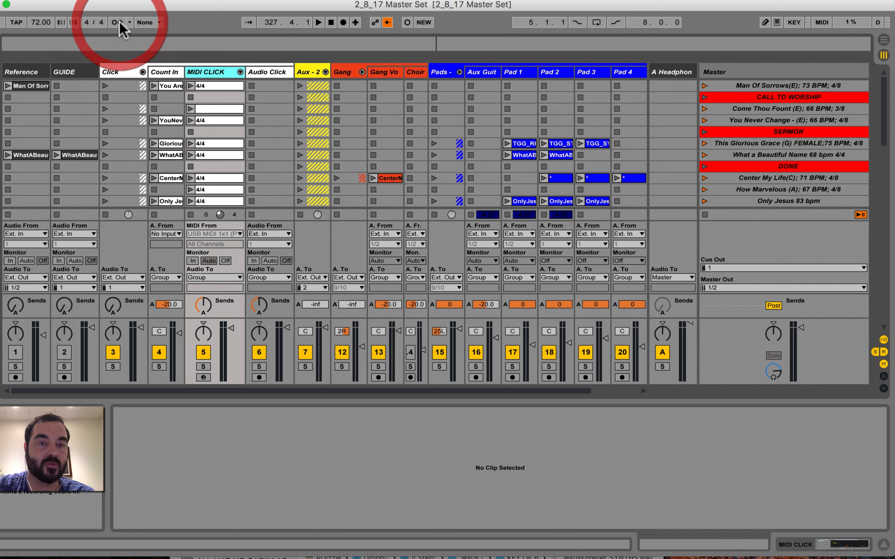
pyautogui.click(215, 78)
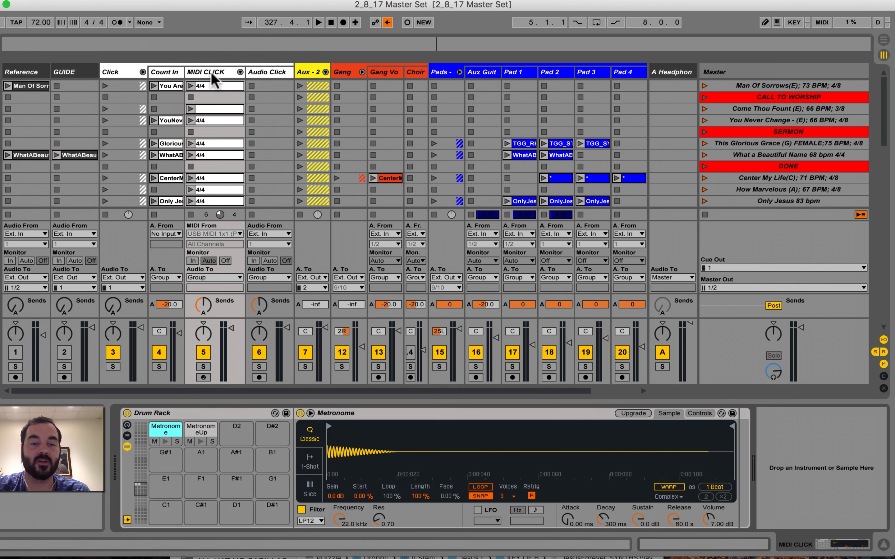
pyautogui.click(209, 71)
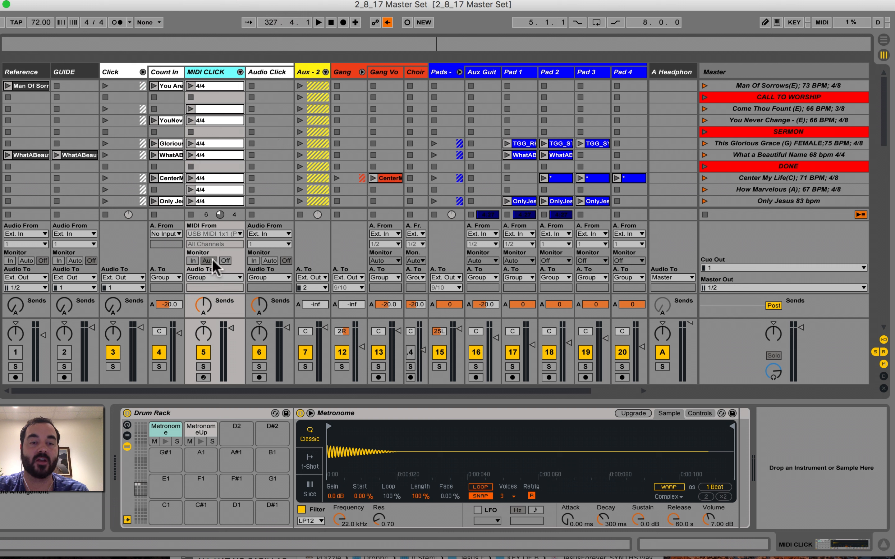
# Audition the Metronome and MetronomeUp pads of the Drum Rack alternately.
pyautogui.click(172, 412)
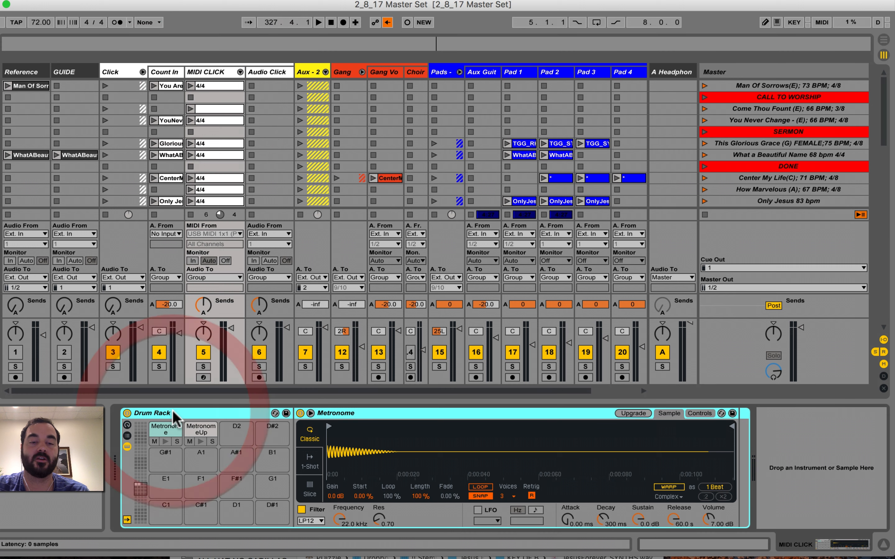
pyautogui.click(165, 441)
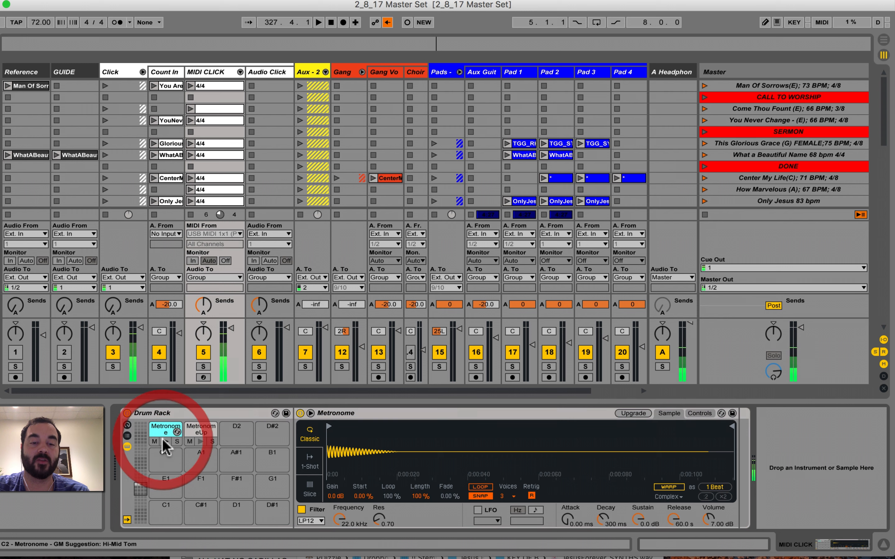
pyautogui.click(201, 441)
pyautogui.click(165, 441)
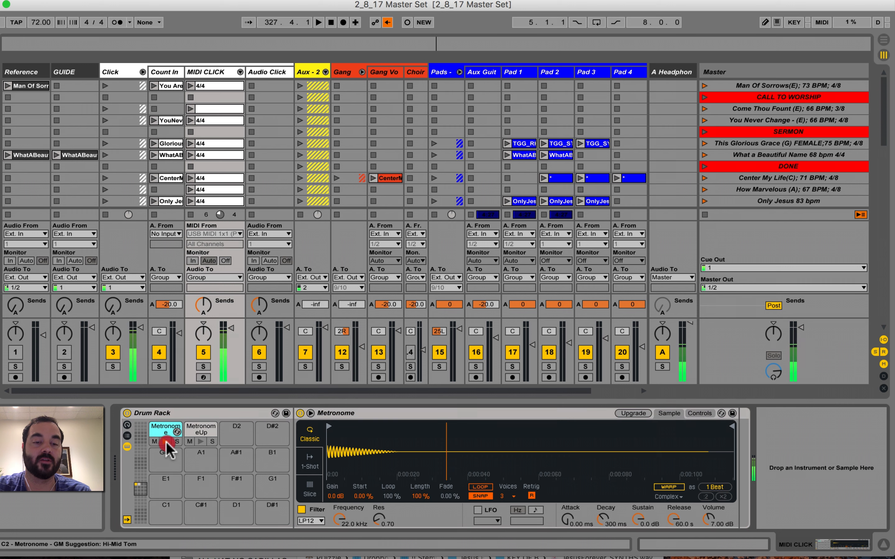
pyautogui.click(201, 441)
pyautogui.click(166, 441)
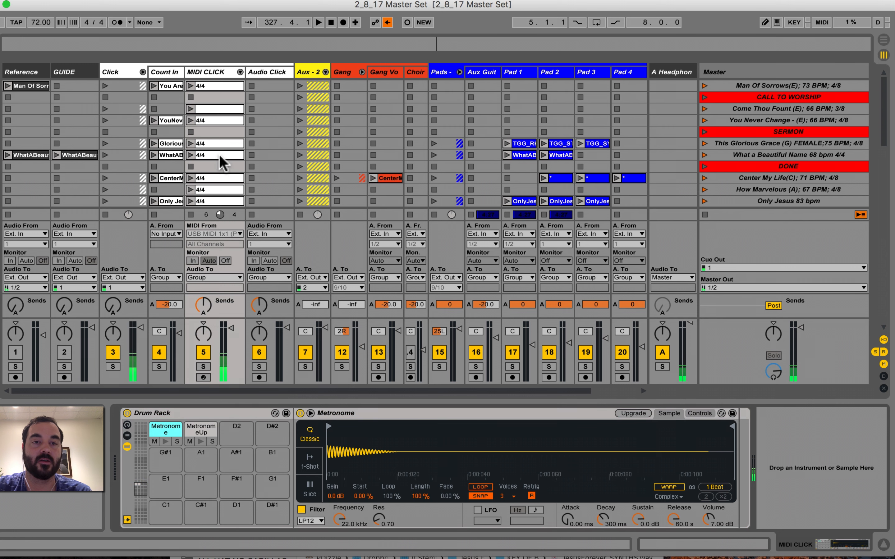
# Open the Man Of Sorrows 4/4 clip on MIDI CLICK, launch the song's scene and solo the MIDI CLICK track.
pyautogui.doubleClick(221, 88)
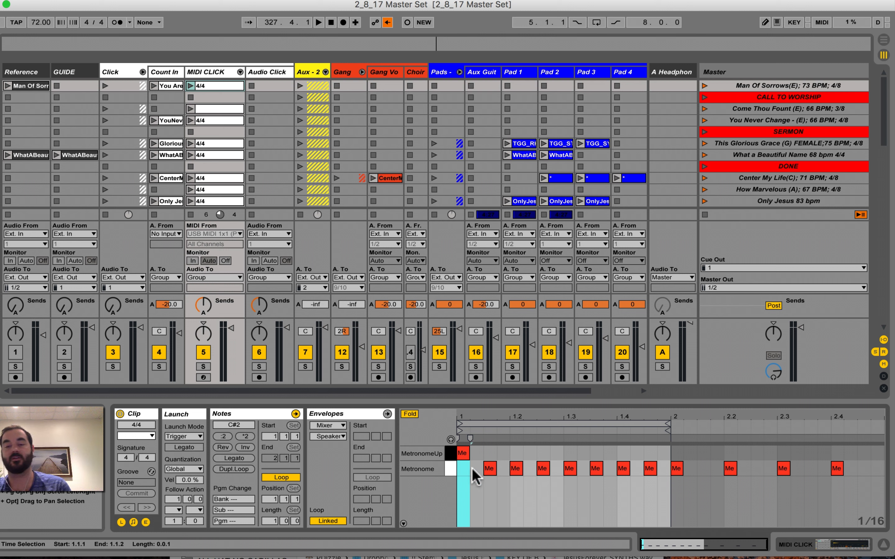
pyautogui.click(704, 86)
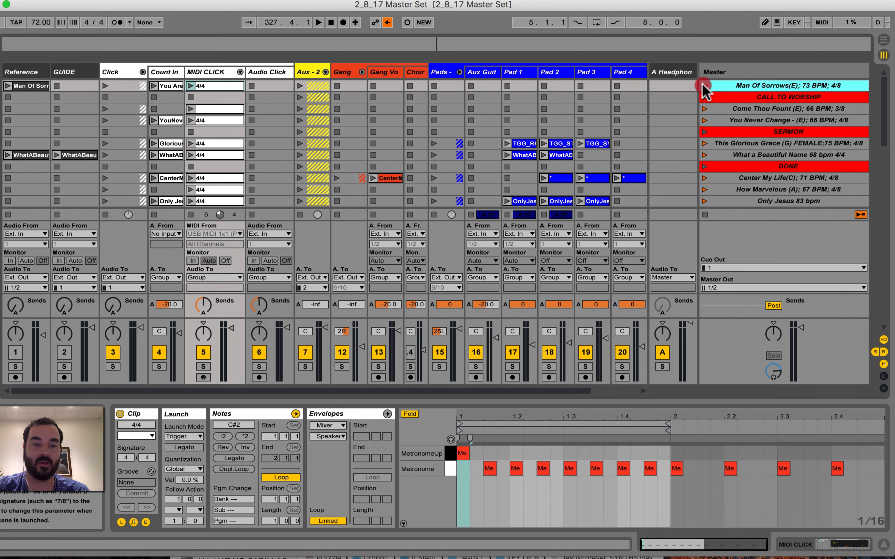
pyautogui.click(203, 366)
# Move the clip's first-beat note from the MetronomeUp row down to the Metronome row.
pyautogui.click(466, 467)
pyautogui.click(464, 452)
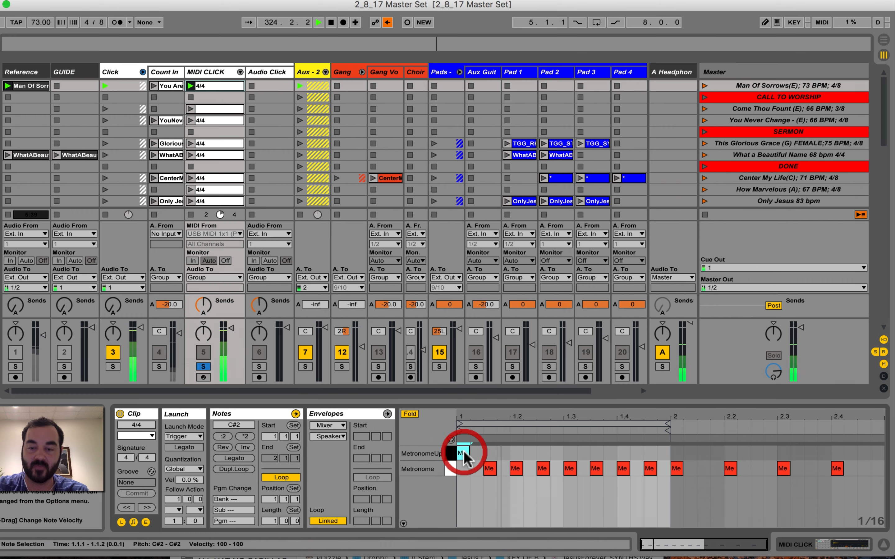
pyautogui.press('Down')
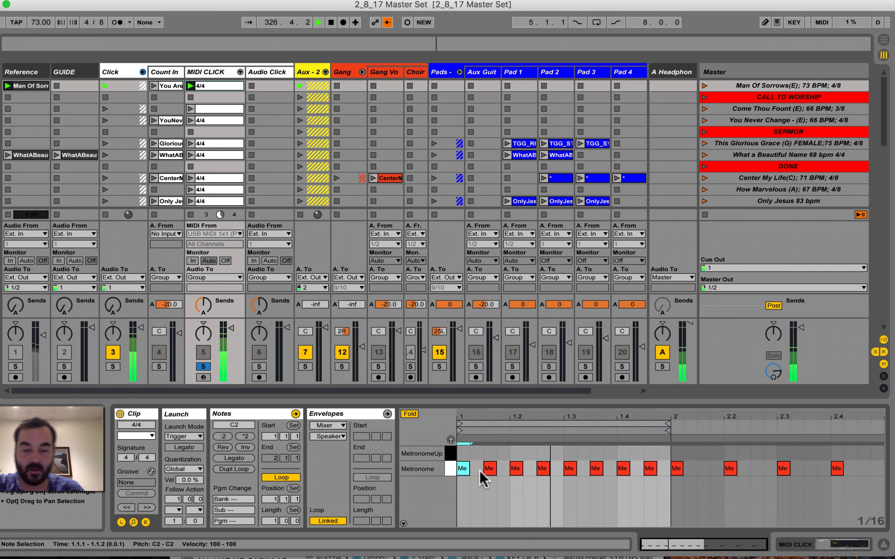
# Try to fill the rest of the first bar with sixteenth notes on the Metronome row, and undo them.
pyautogui.press('b')
pyautogui.moveTo(481, 468); pyautogui.dragTo(659, 469)
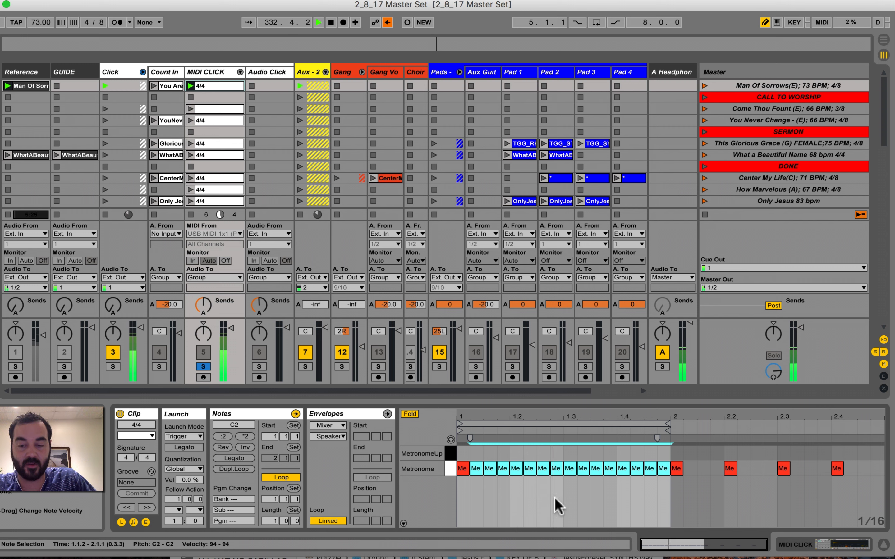
pyautogui.press('super+z')
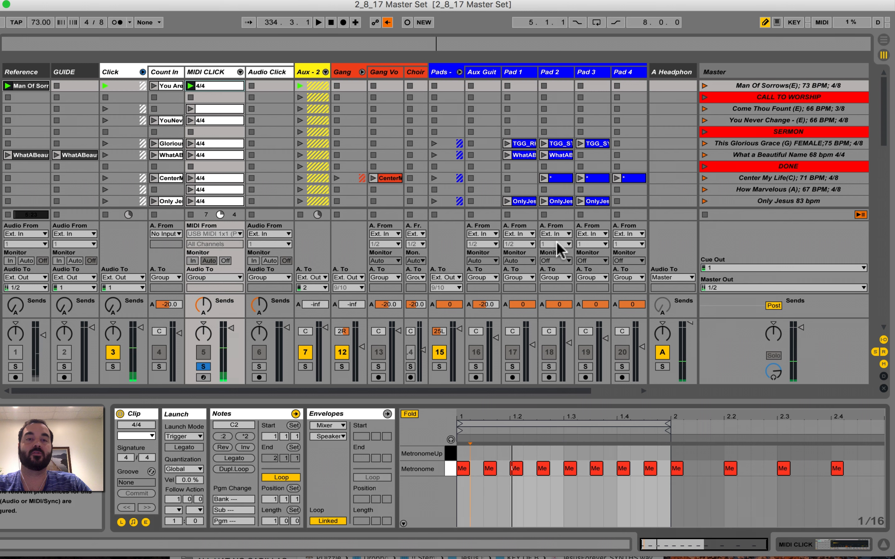
# Compare the MIDI CLICK track with the built-in metronome by switching the metronome on and off again.
pyautogui.click(218, 73)
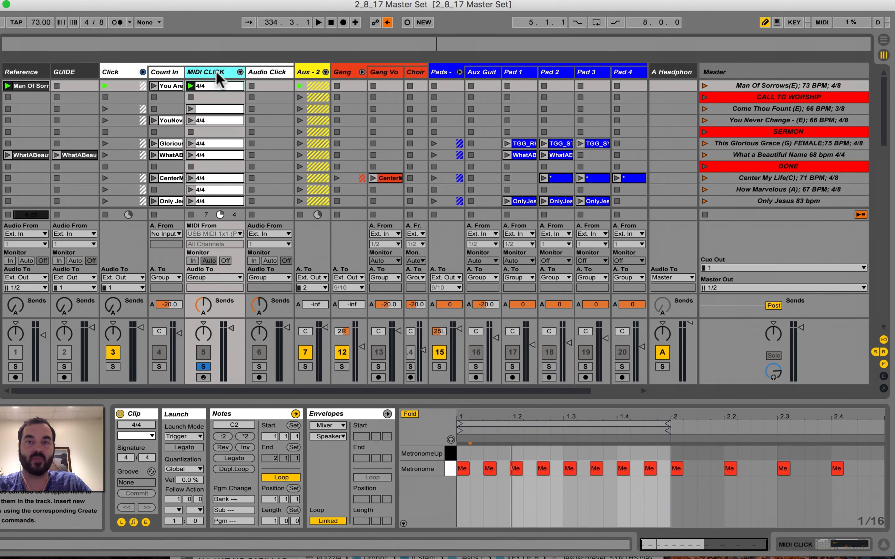
pyautogui.click(118, 23)
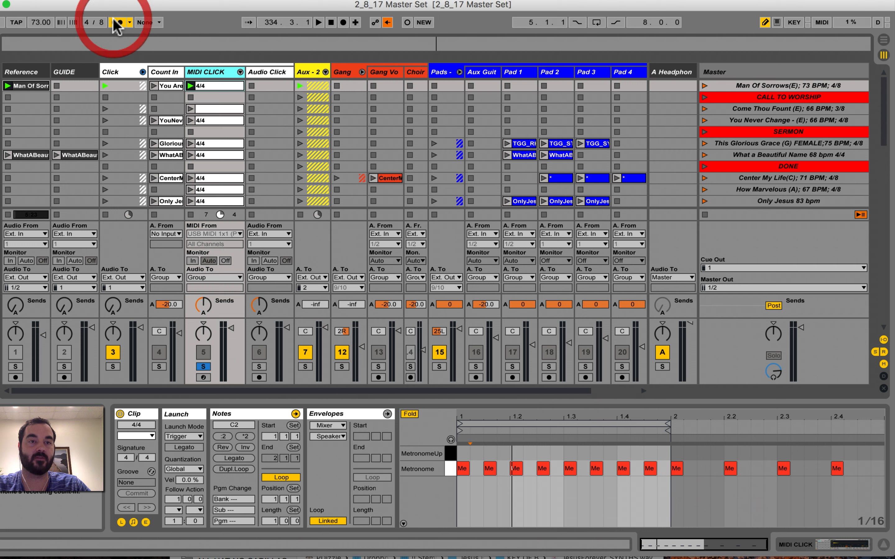
pyautogui.click(119, 23)
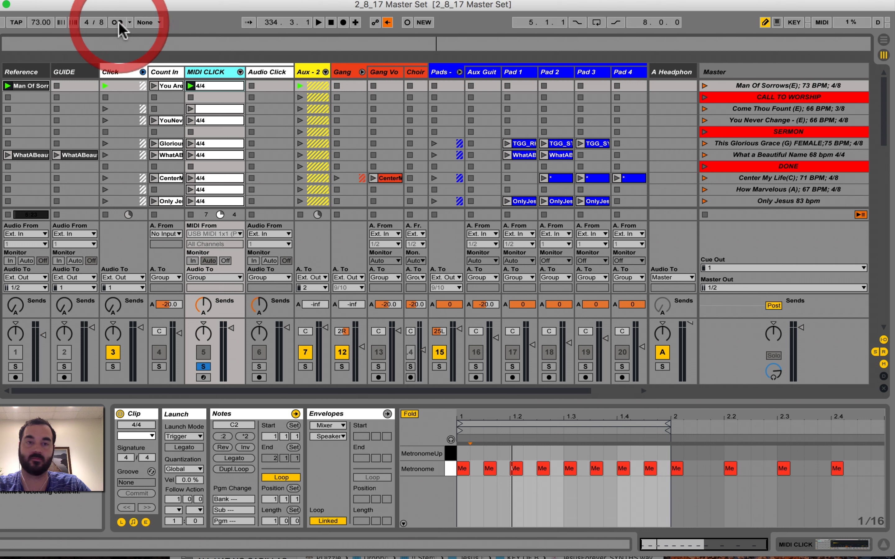
pyautogui.click(119, 23)
pyautogui.click(126, 23)
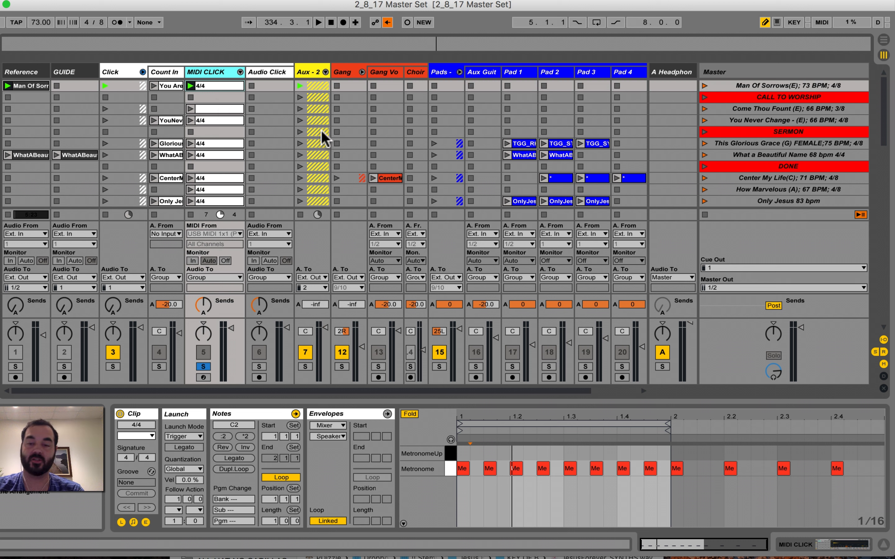
# Solo the Count In track instead of MIDI CLICK and launch the Man Of Sorrows scene to hear its count-in clip.
pyautogui.click(728, 87)
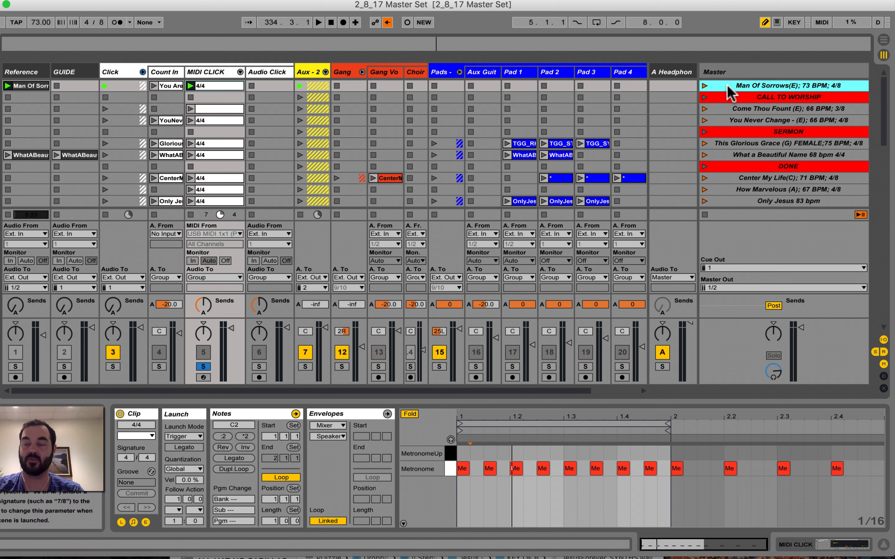
pyautogui.click(214, 72)
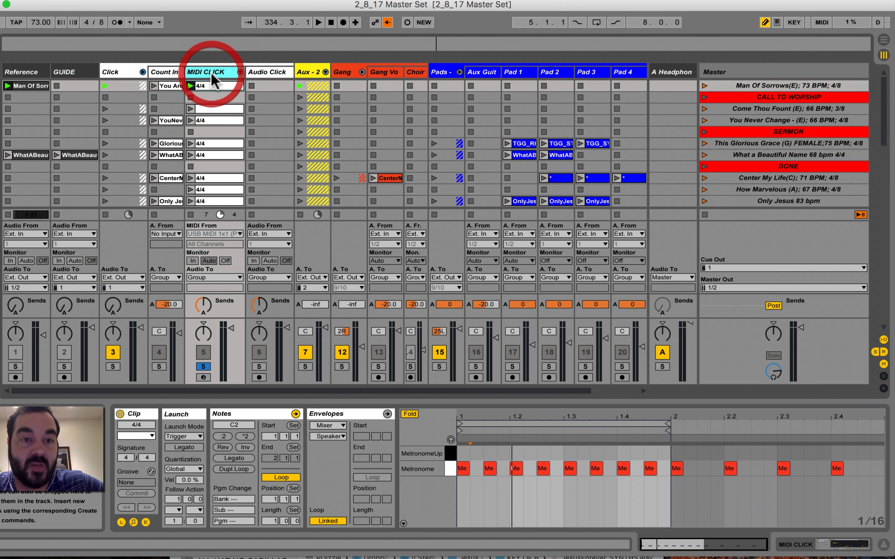
pyautogui.click(176, 86)
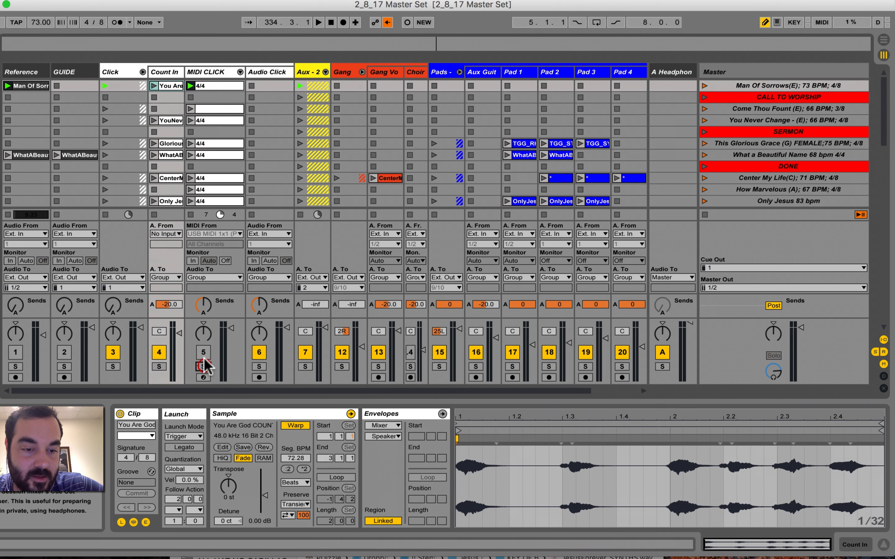
pyautogui.click(160, 367)
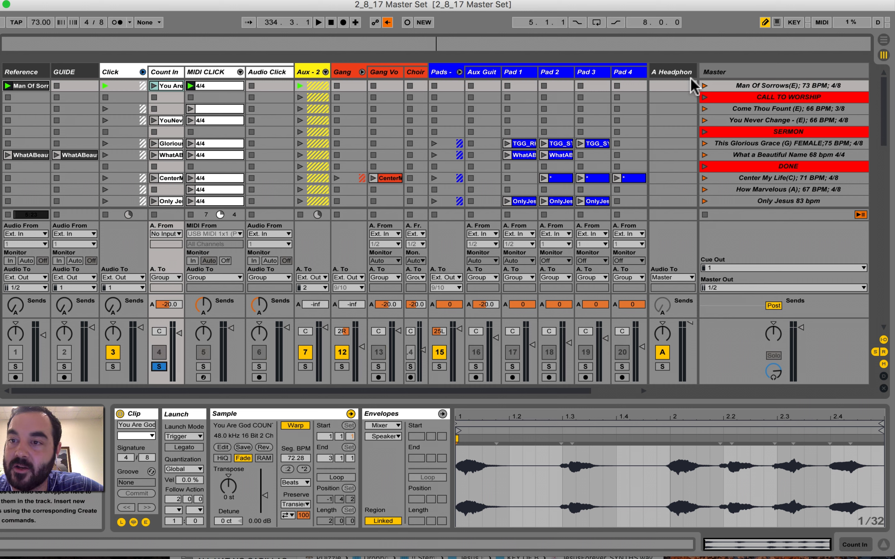
pyautogui.click(705, 86)
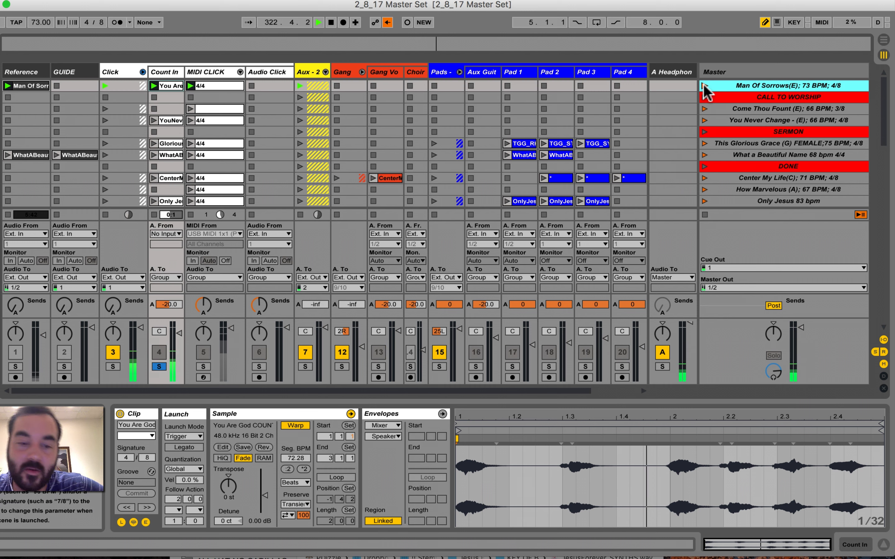
# Collapse the Click group and expand the Aux - 2 group to show its tracks.
pyautogui.click(142, 72)
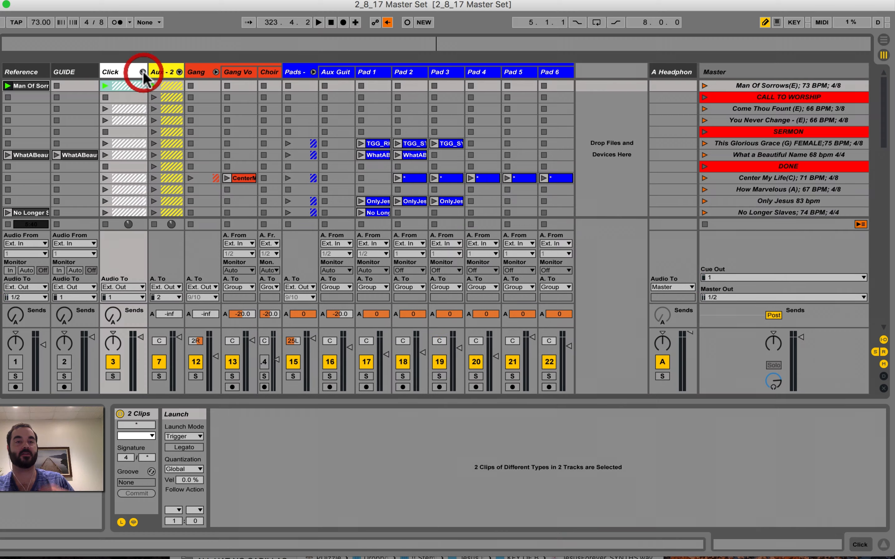
pyautogui.click(162, 72)
pyautogui.click(179, 72)
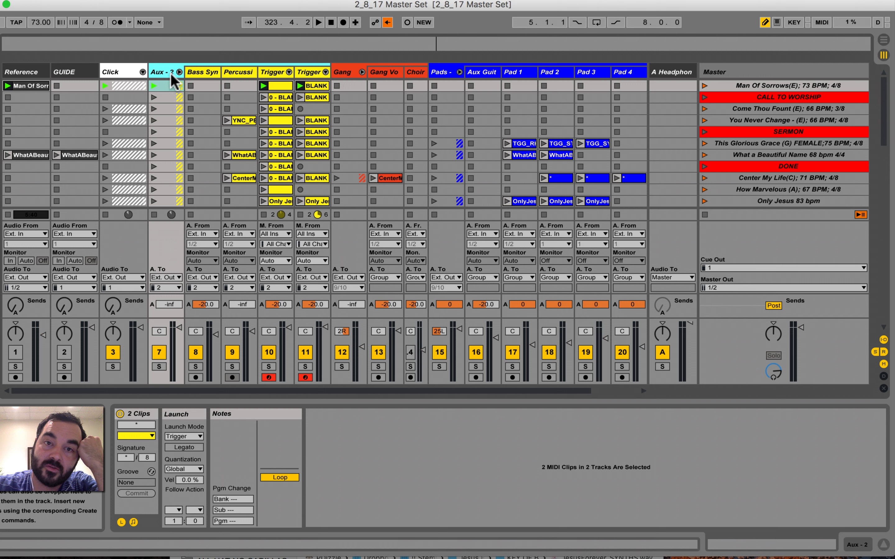
# Widen the Gang Vox Choir - 3/4 track to show its full name, and highlight the Click and Aux - 2 groups.
pyautogui.moveTo(365, 72); pyautogui.dragTo(417, 66)
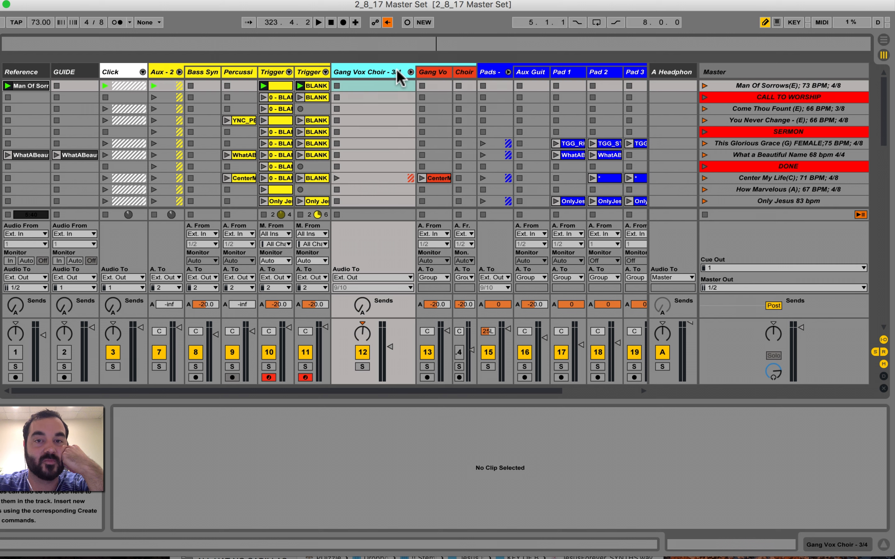
pyautogui.click(167, 73)
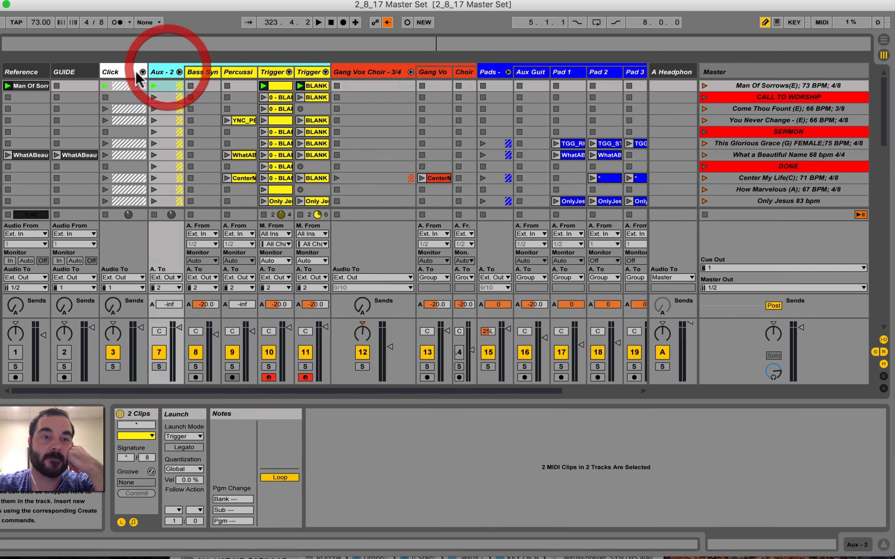
pyautogui.click(137, 77)
pyautogui.click(172, 77)
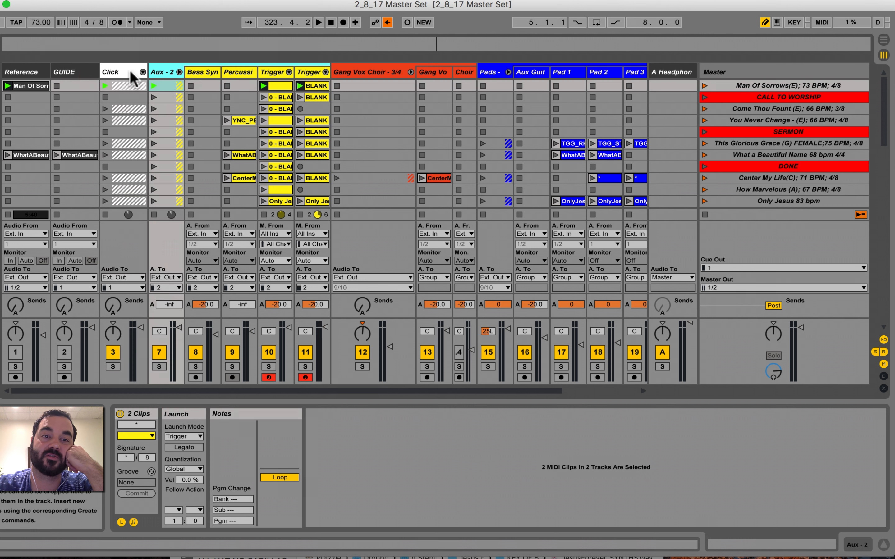
pyautogui.click(115, 72)
pyautogui.click(155, 74)
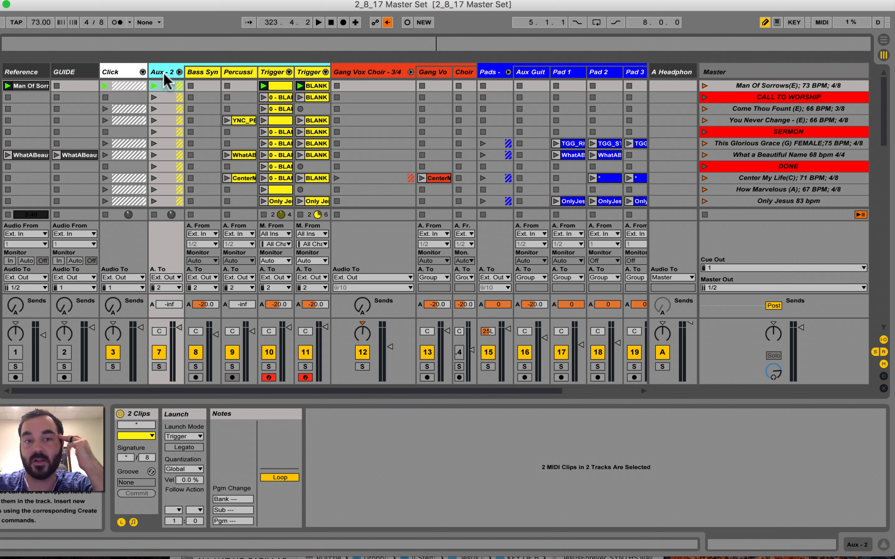
# Examine the clip slots of the Bass Synth (Mono) and Percussion (Mono) tracks throughout the song list.
pyautogui.click(202, 70)
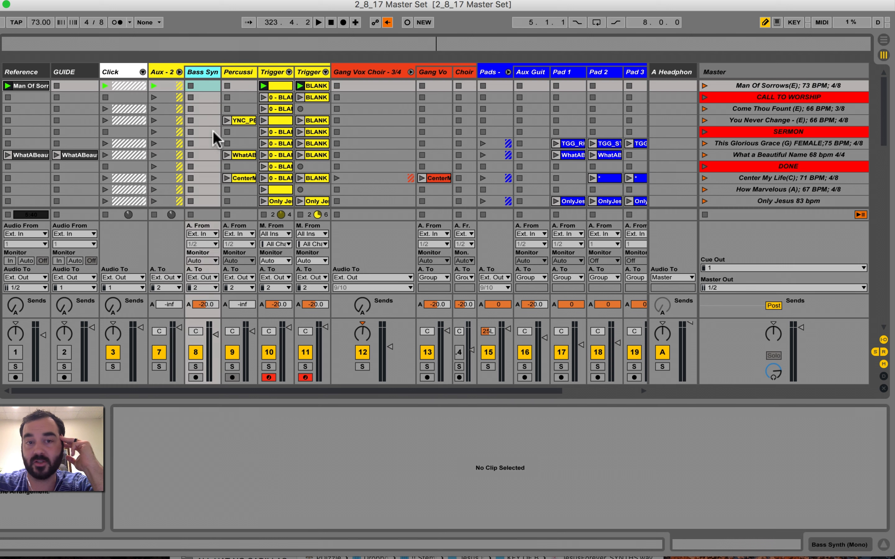
pyautogui.scroll(-10, 216, 140)
pyautogui.scroll(10, 216, 140)
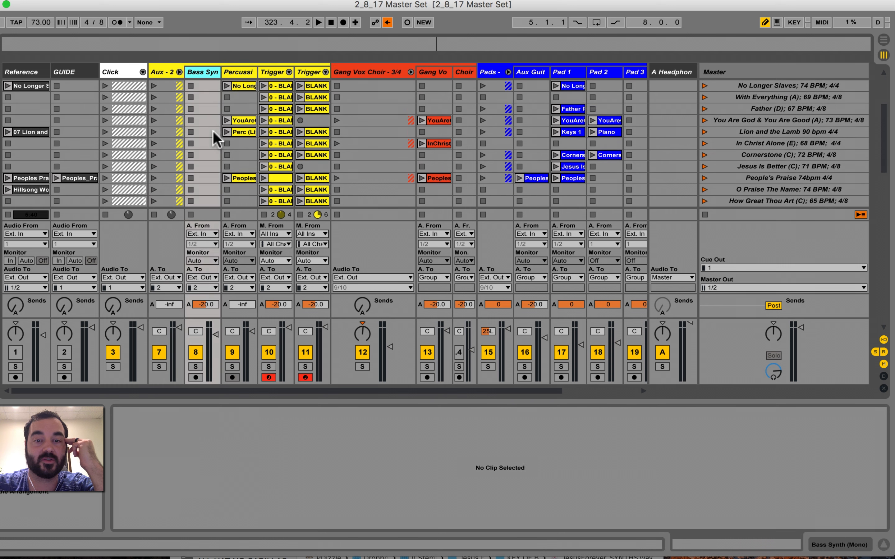
pyautogui.click(241, 73)
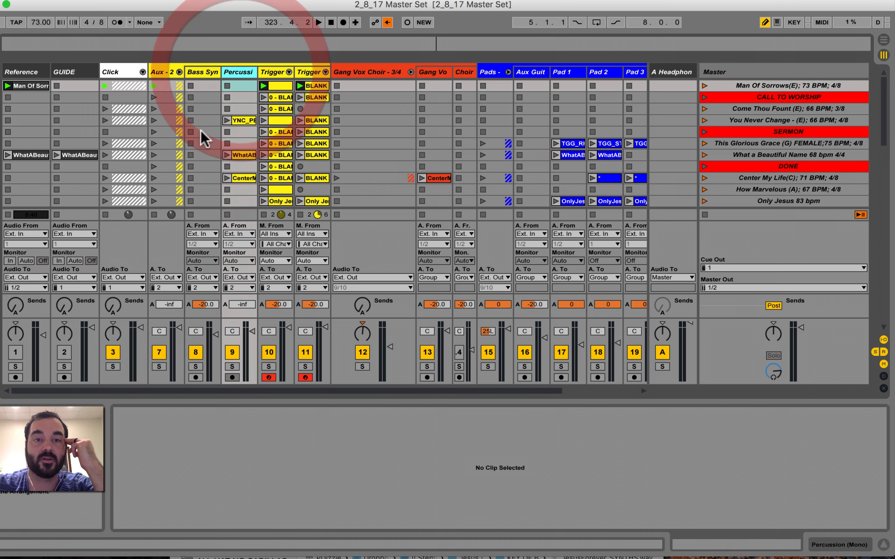
pyautogui.scroll(-8, 205, 138)
pyautogui.scroll(-10, 205, 139)
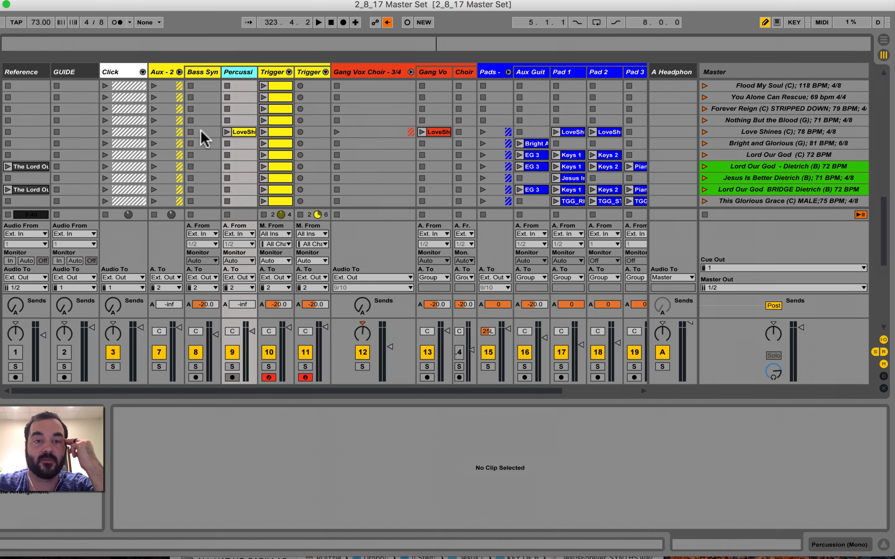
pyautogui.scroll(18, 201, 136)
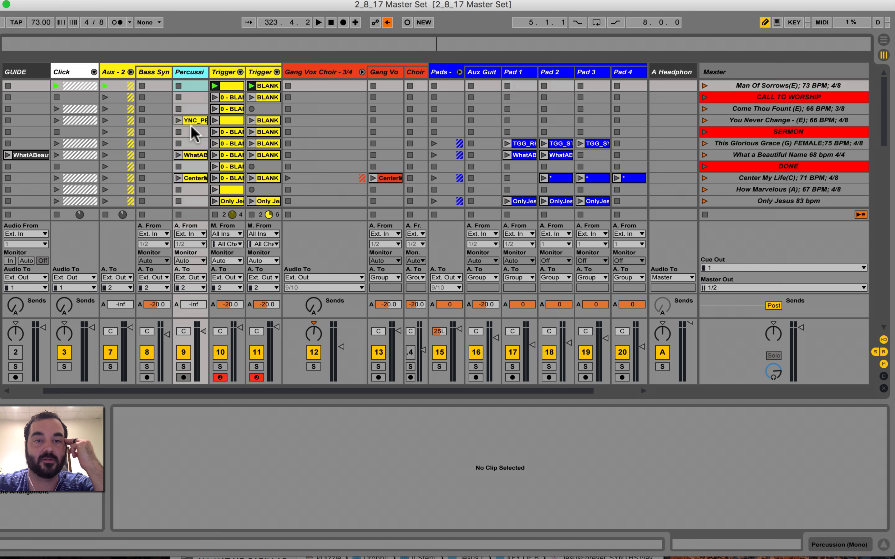
# Open the YNC_PERC clip of the You Never Change scene on the Percussion (Mono) track.
pyautogui.rightClick(185, 120)
pyautogui.click(159, 91)
pyautogui.click(157, 72)
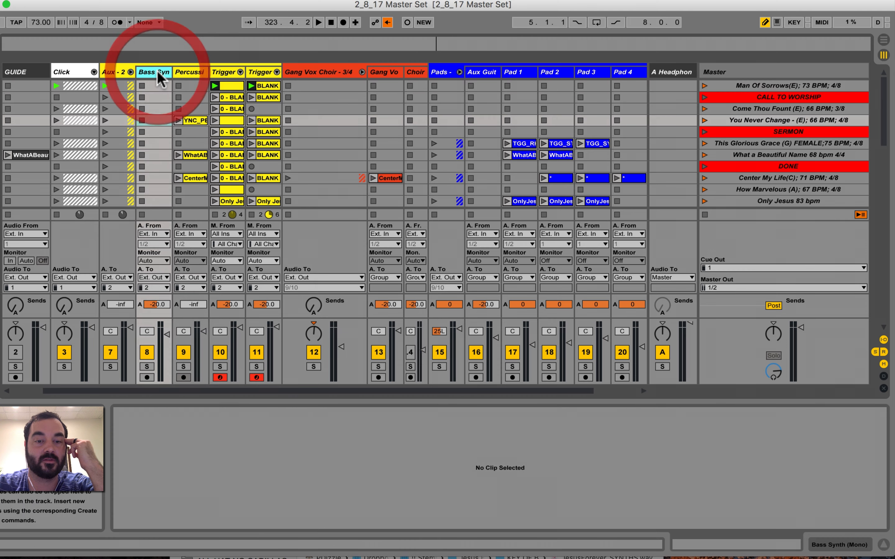
pyautogui.click(190, 71)
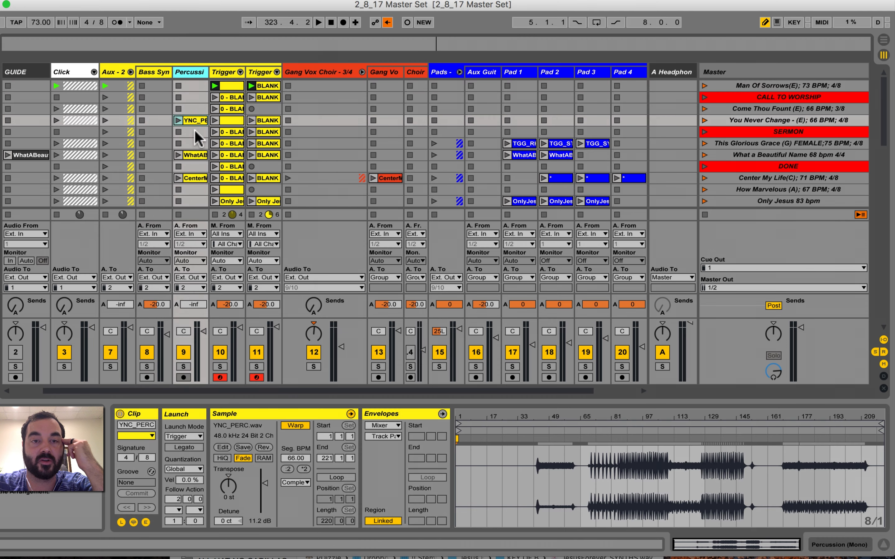
# Select the Triggered Drums (Mono) track, launch the You Never Change scene and show its clip on that track.
pyautogui.hscroll(-1, 200, 137)
pyautogui.click(268, 72)
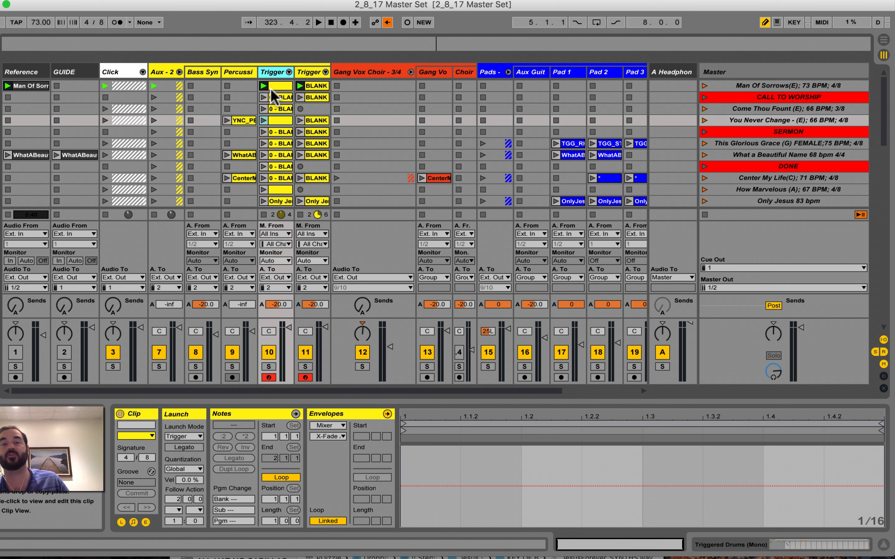
pyautogui.click(704, 121)
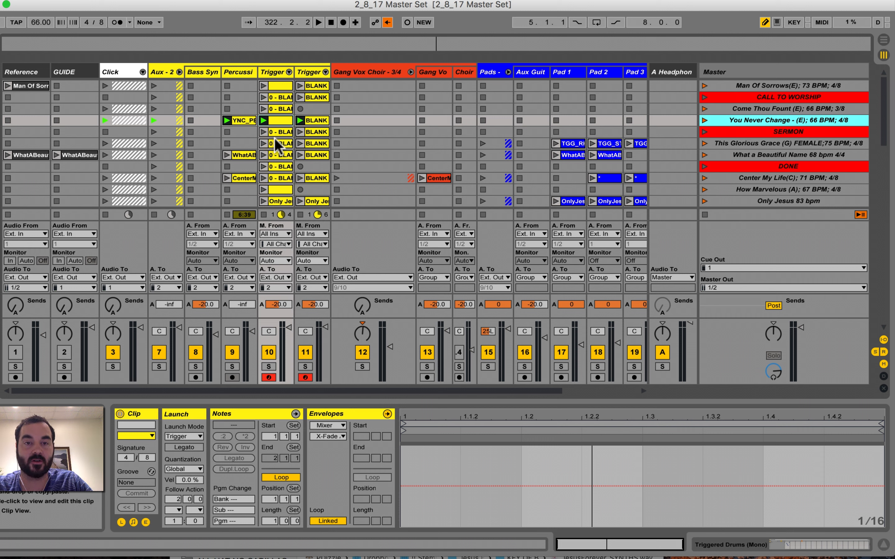
pyautogui.click(280, 122)
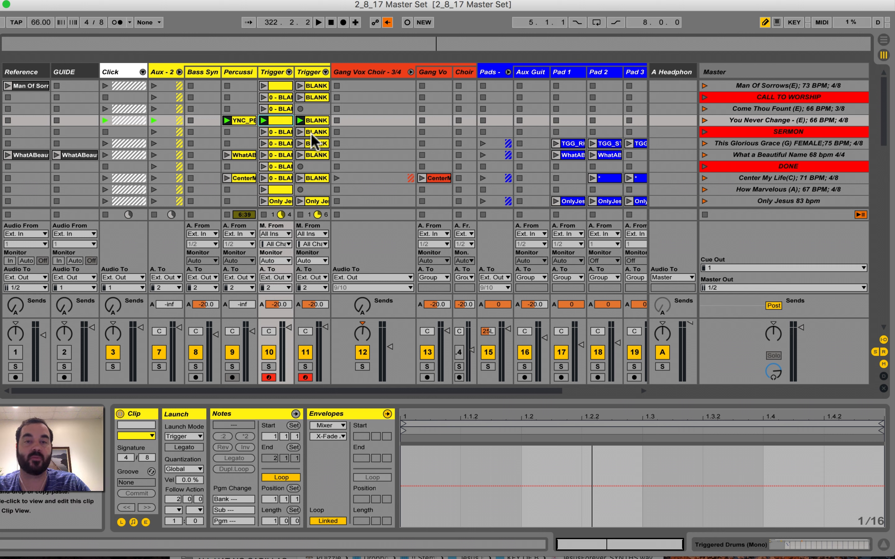
# Launch the This Glorious Grace (G) FEMALE scene, followed by the Come Thou Fount (E) scene, to demonstrate changing songs.
pyautogui.click(705, 144)
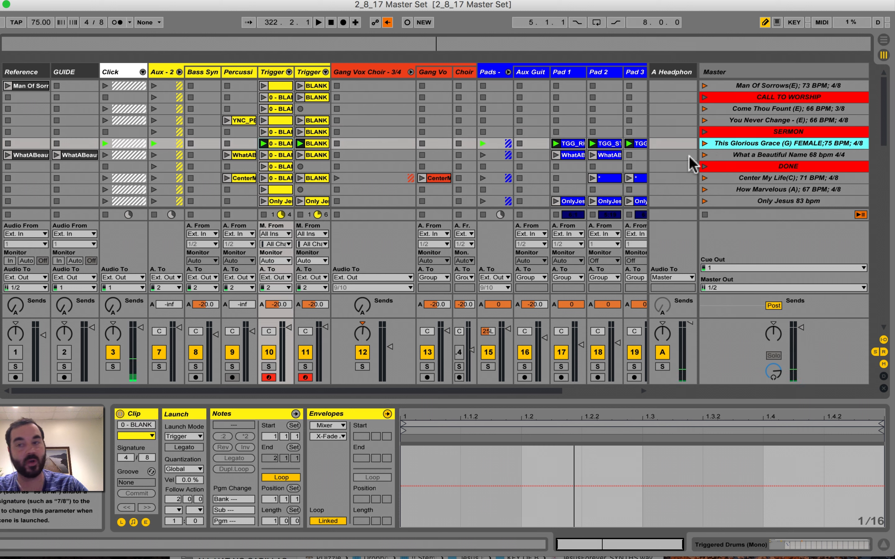
pyautogui.click(738, 155)
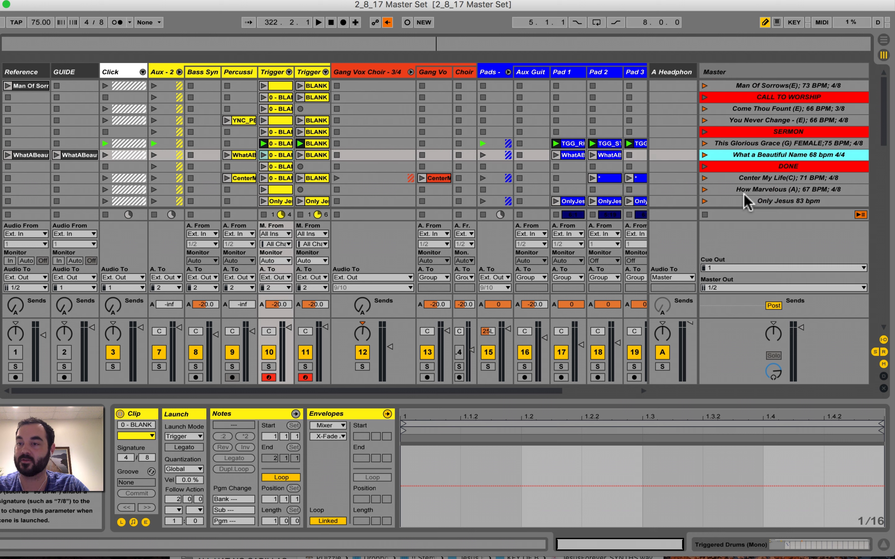
pyautogui.scroll(-1, 744, 193)
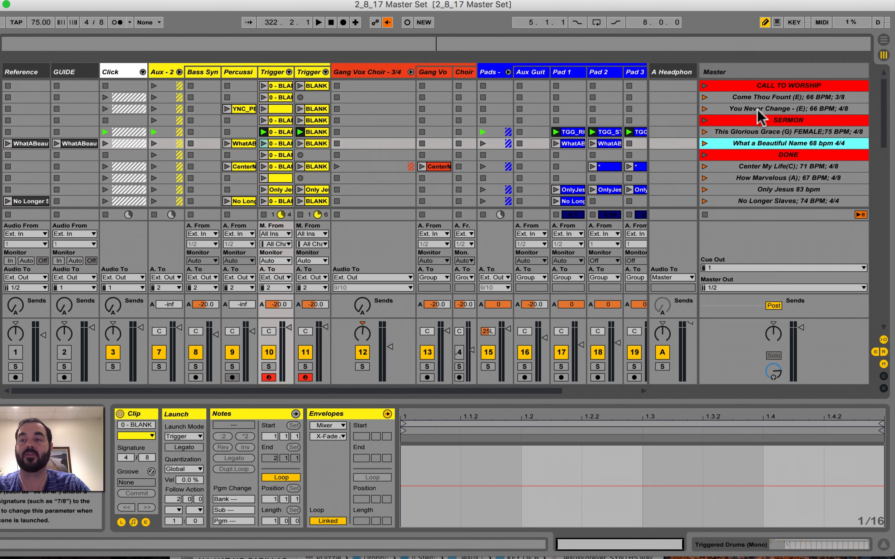
pyautogui.scroll(1, 757, 109)
pyautogui.click(705, 108)
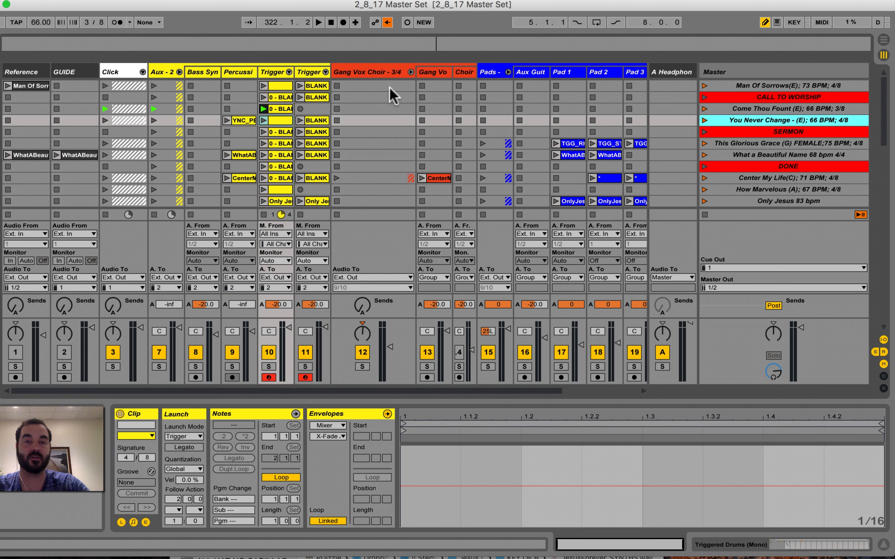
# Expand the Triggered Drums chains and inspect the You Never Change, Only Jesus, Jesus Forever and Jesus Is Better chains.
pyautogui.click(289, 72)
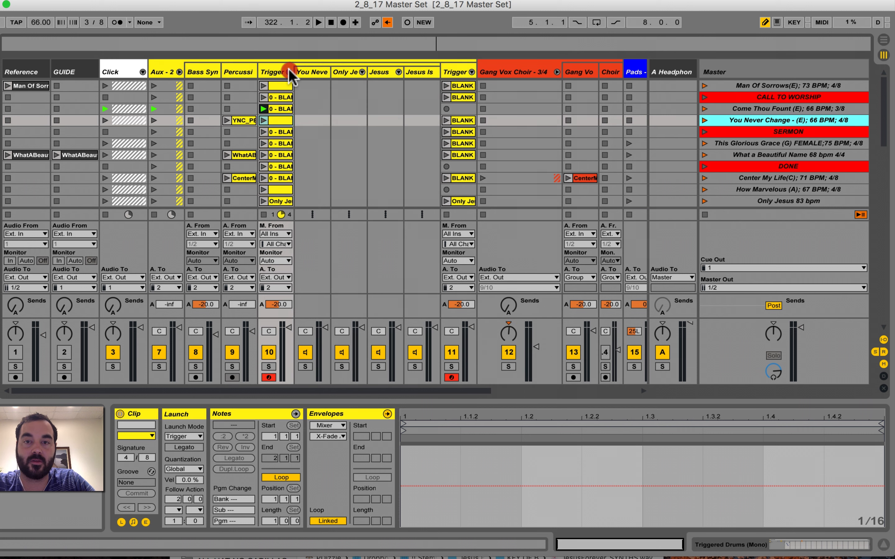
pyautogui.click(288, 72)
pyautogui.click(289, 71)
pyautogui.click(313, 72)
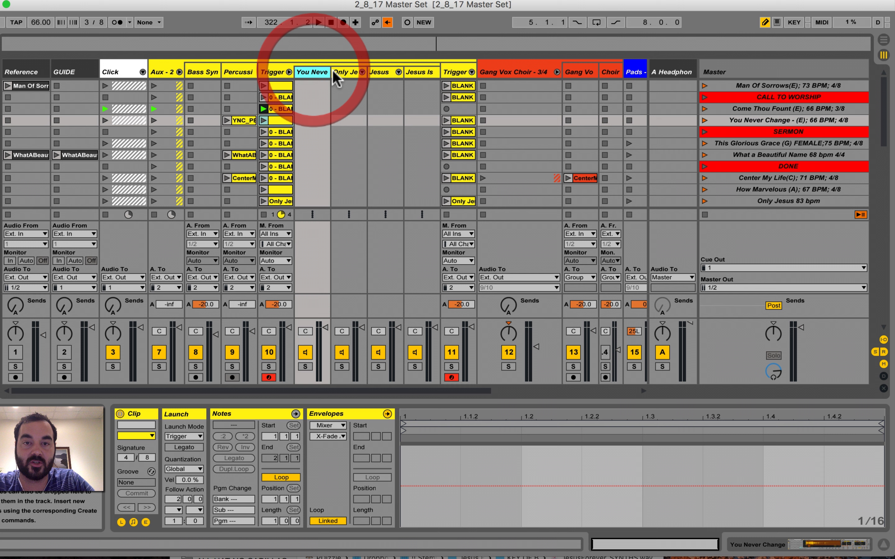
pyautogui.click(344, 73)
pyautogui.click(381, 74)
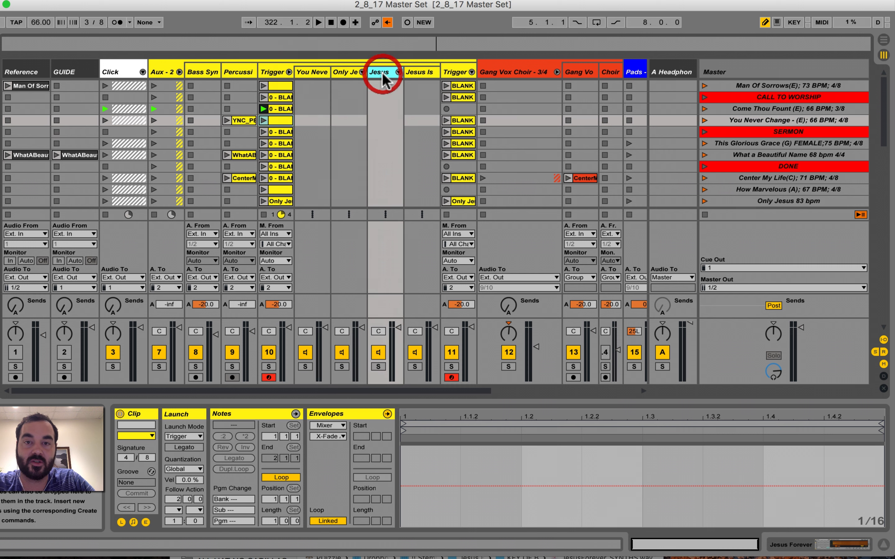
pyautogui.click(423, 74)
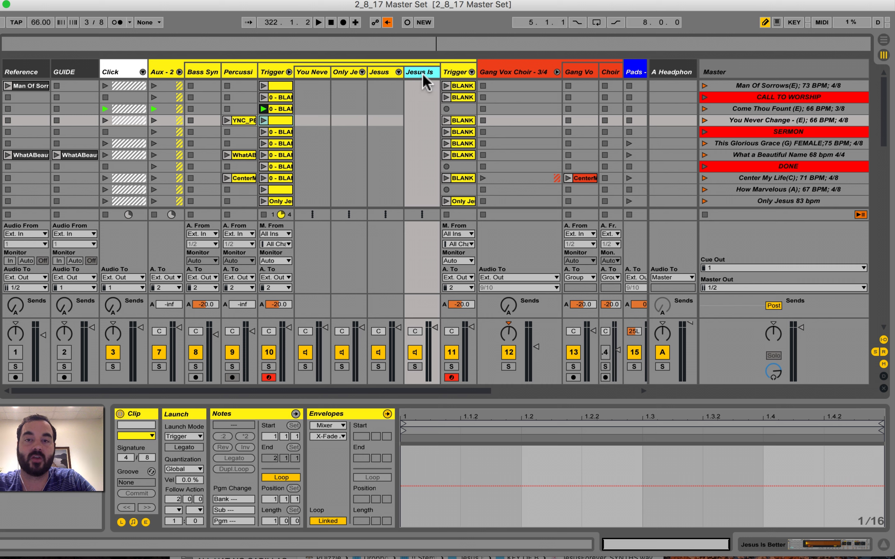
pyautogui.click(386, 76)
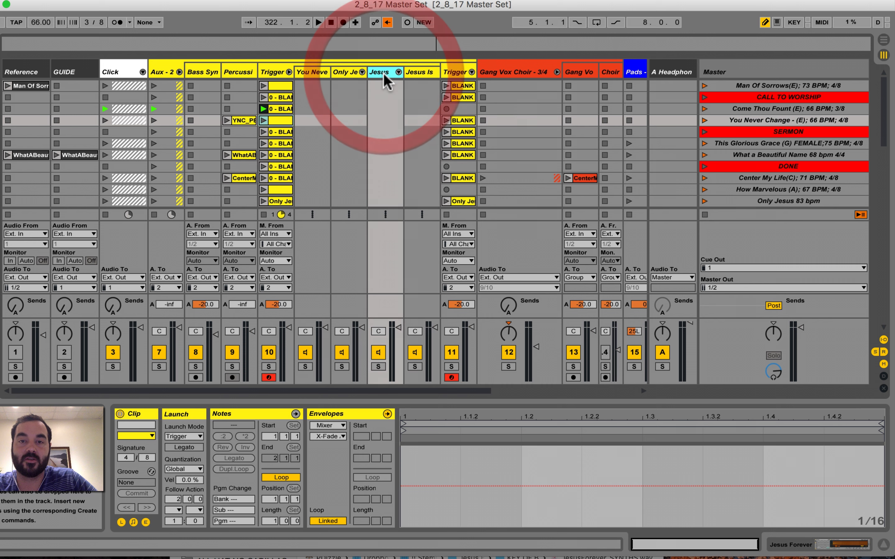
pyautogui.click(346, 71)
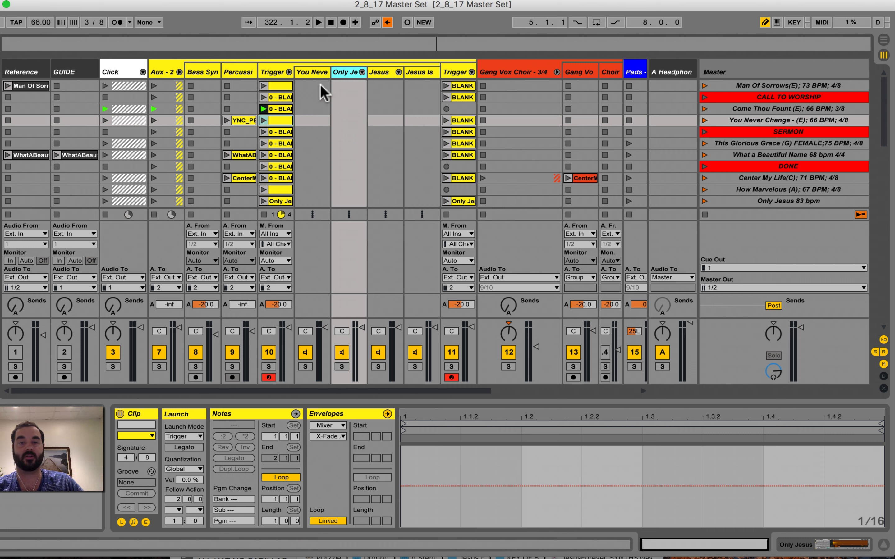
pyautogui.click(311, 74)
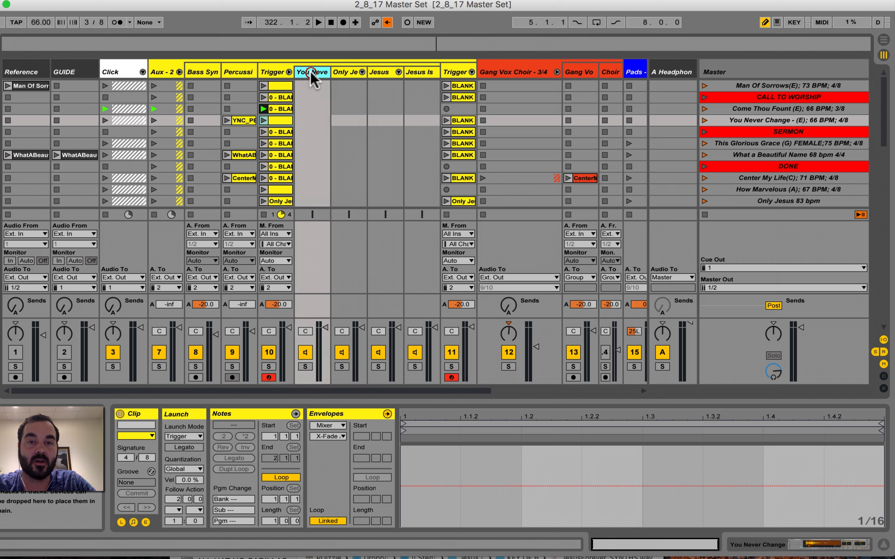
# Collapse the Triggered Drums chains and the Aux - 2 group, and select the Gang Vox Choir - 3/4 group.
pyautogui.click(289, 72)
pyautogui.click(250, 72)
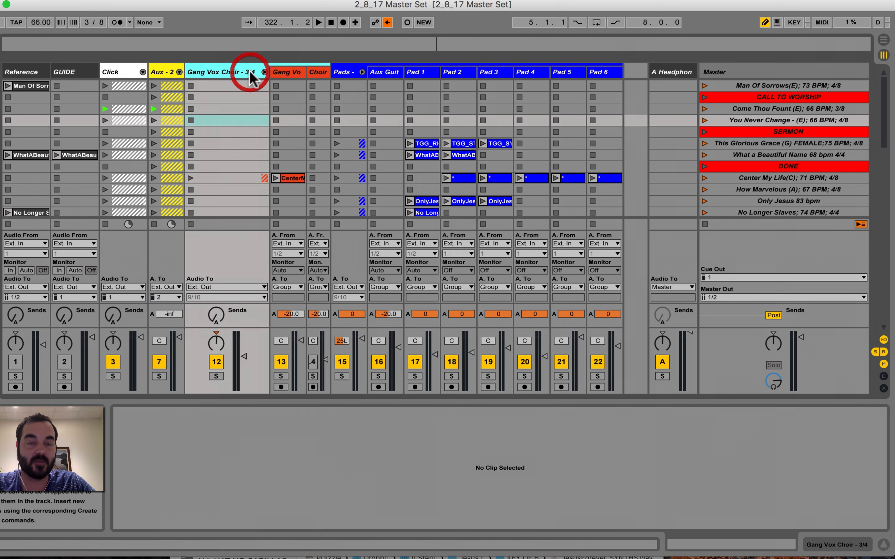
pyautogui.click(180, 72)
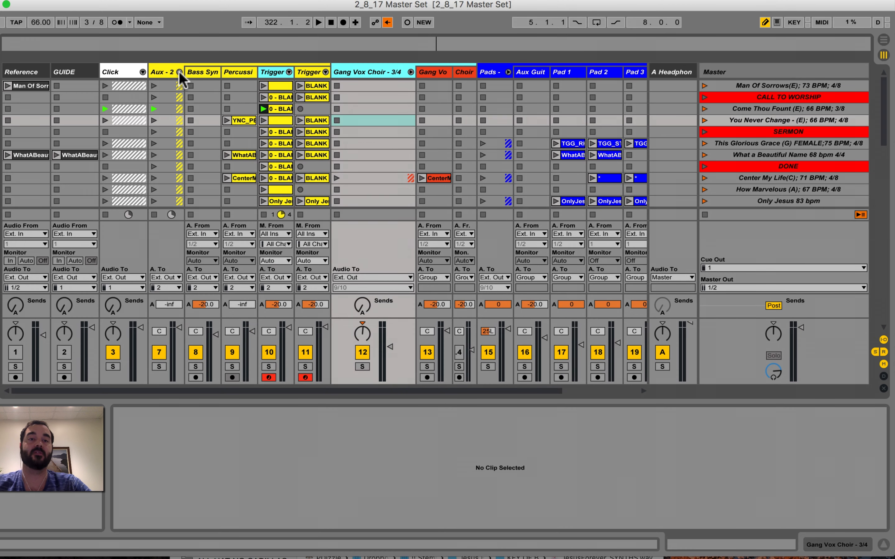
pyautogui.click(180, 73)
pyautogui.click(227, 73)
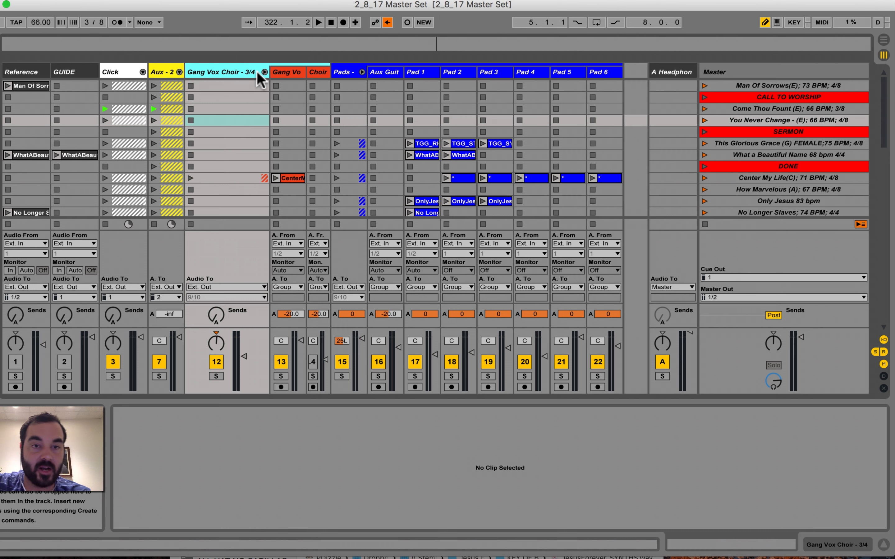
# Collapse and re-expand the Gang Vox Choir - 3/4 group, and select its Gang Vox and Choir tracks in turn.
pyautogui.click(232, 71)
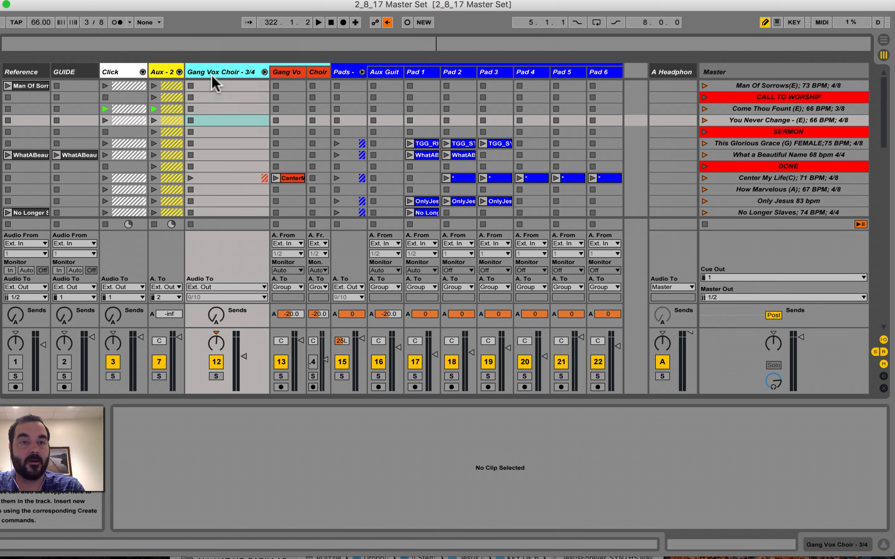
pyautogui.click(265, 72)
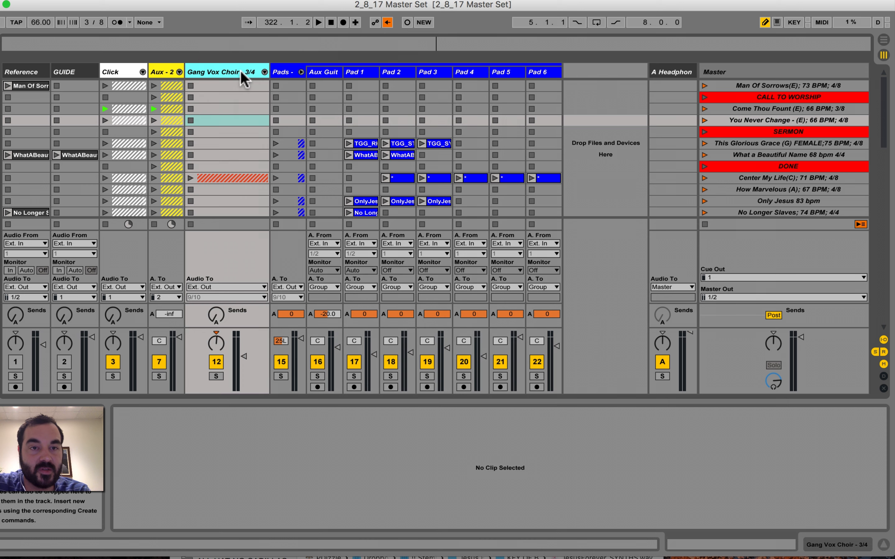
pyautogui.click(236, 70)
pyautogui.click(264, 71)
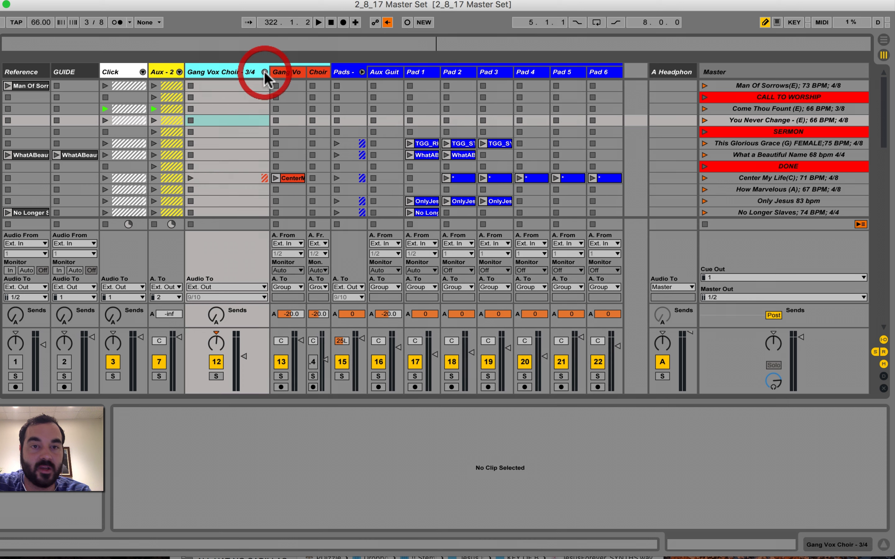
pyautogui.click(283, 72)
pyautogui.click(320, 72)
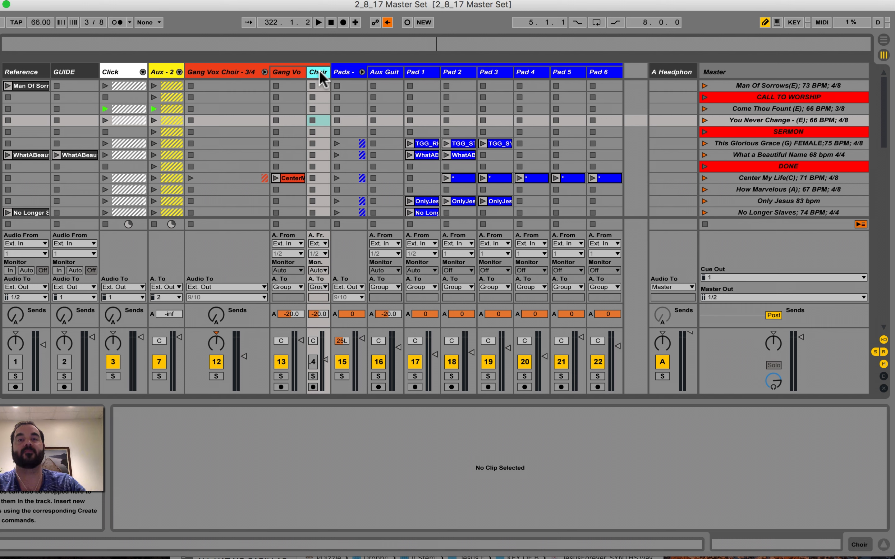
# Inspect the Center My Life and You Are God gang vocal clips on the Gang Vox track.
pyautogui.click(285, 72)
pyautogui.click(292, 178)
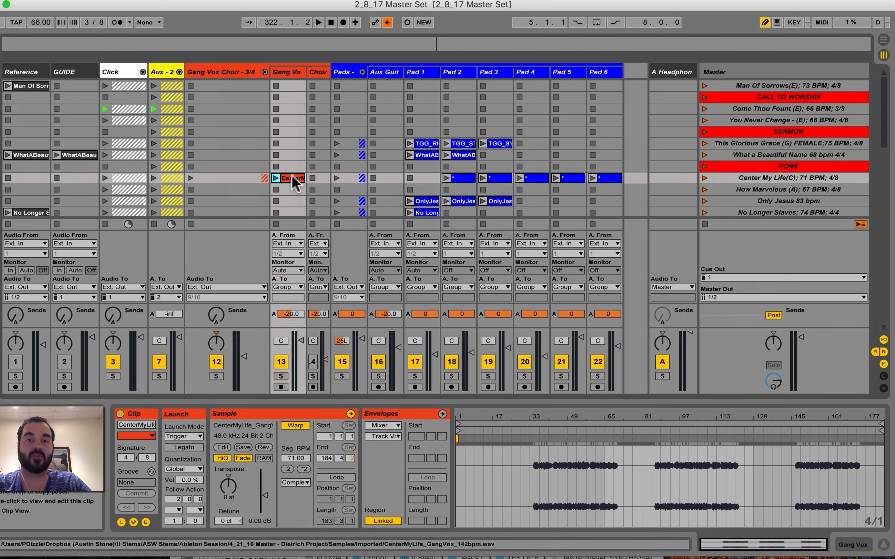
pyautogui.scroll(-7, 299, 124)
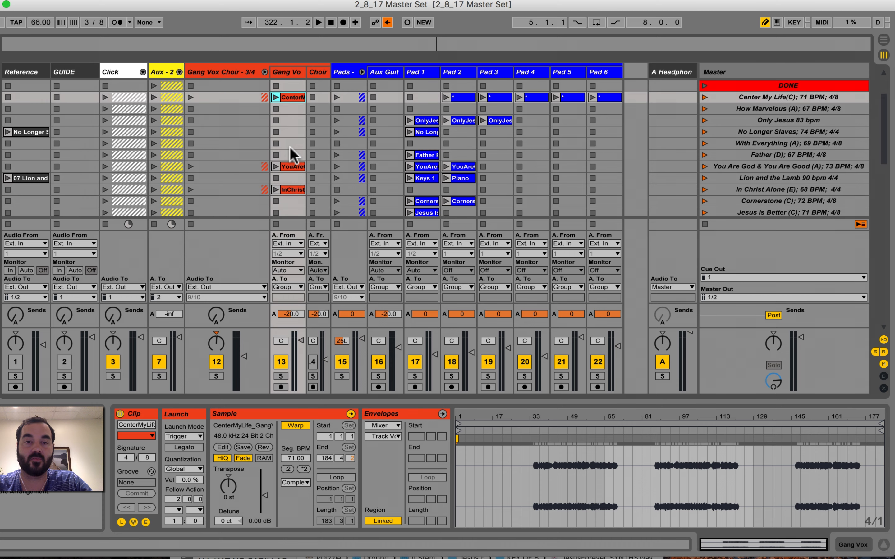
pyautogui.scroll(-3, 291, 151)
pyautogui.click(291, 131)
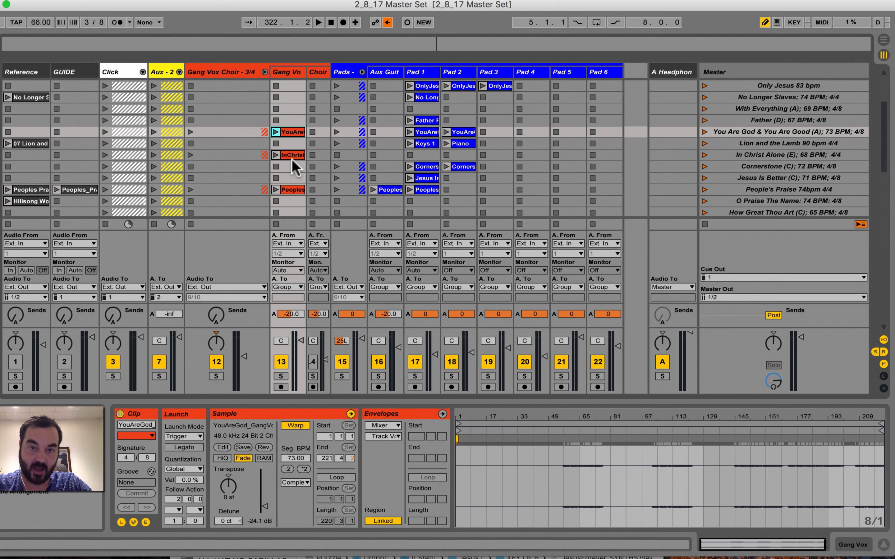
# Look over the Gang Vox track's clips across the songs and reopen the Center My Life clip to examine its waveform.
pyautogui.scroll(10, 295, 107)
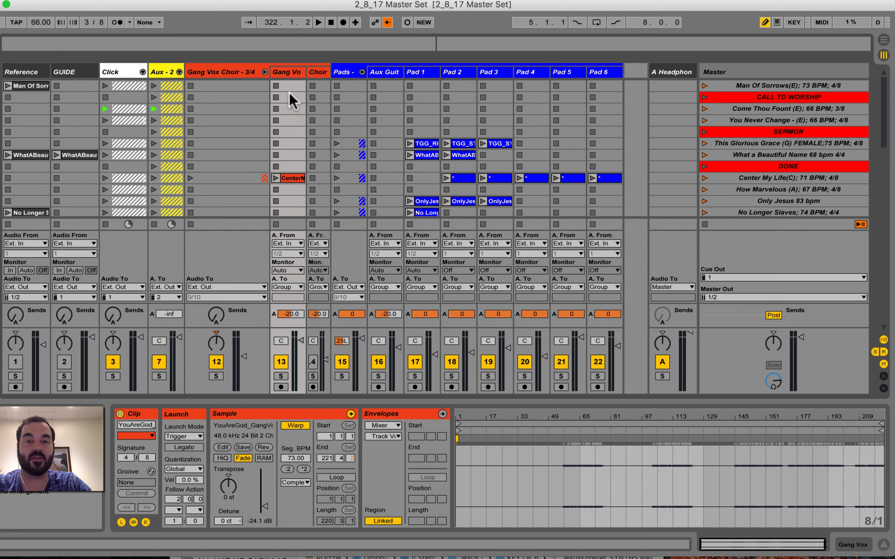
pyautogui.scroll(-10, 292, 141)
pyautogui.scroll(6, 292, 137)
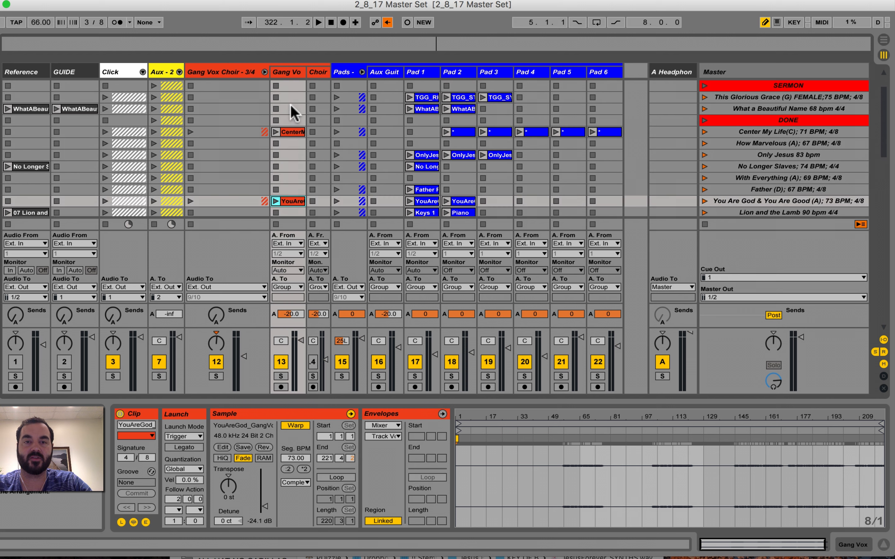
pyautogui.click(292, 134)
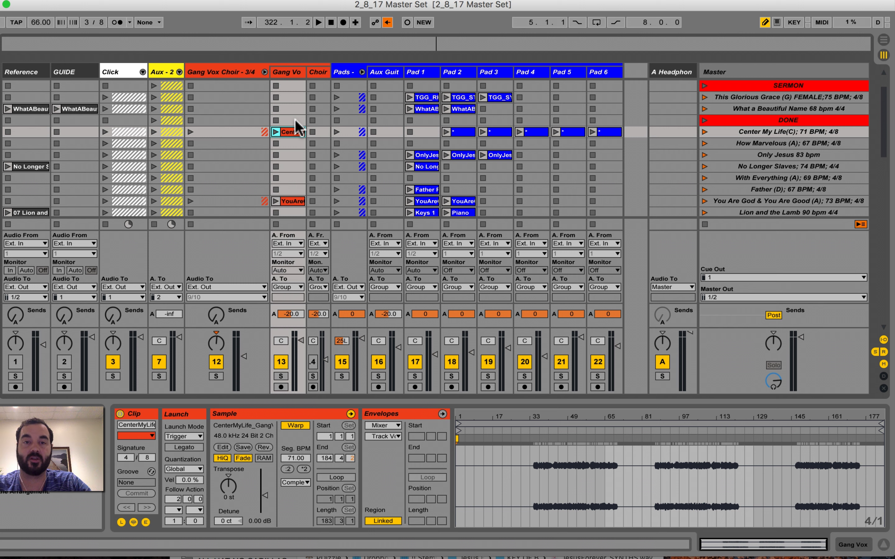
pyautogui.click(295, 134)
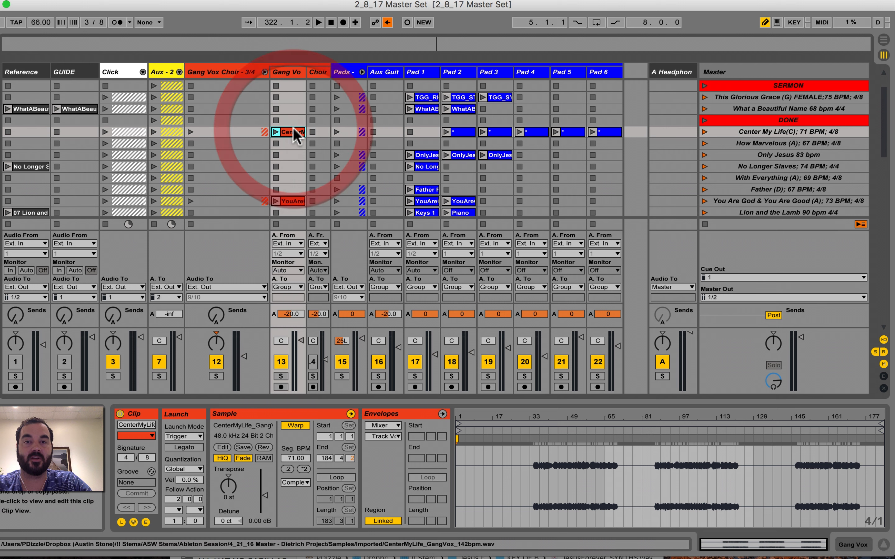
pyautogui.click(295, 134)
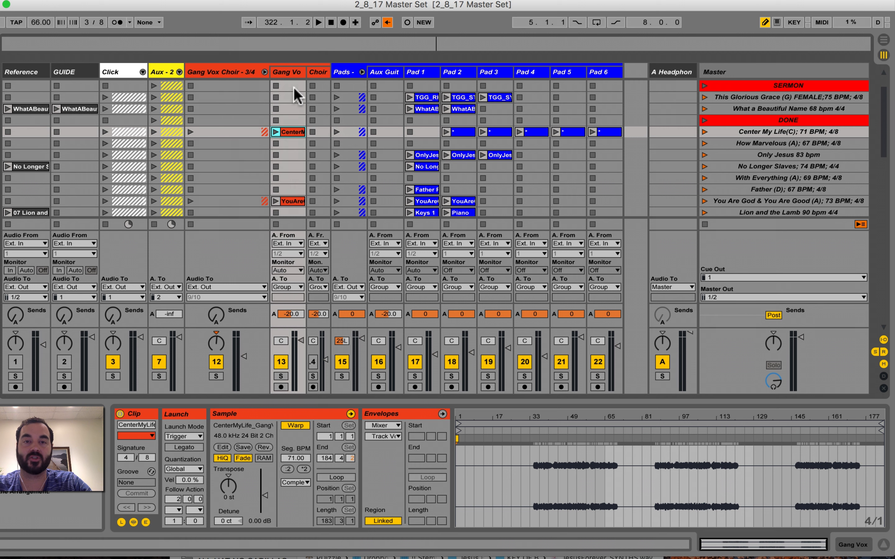
pyautogui.scroll(4, 296, 95)
# Examine which songs have clips on the Choir track, opening the Joy To The World and Love Shines choir clips.
pyautogui.click(319, 66)
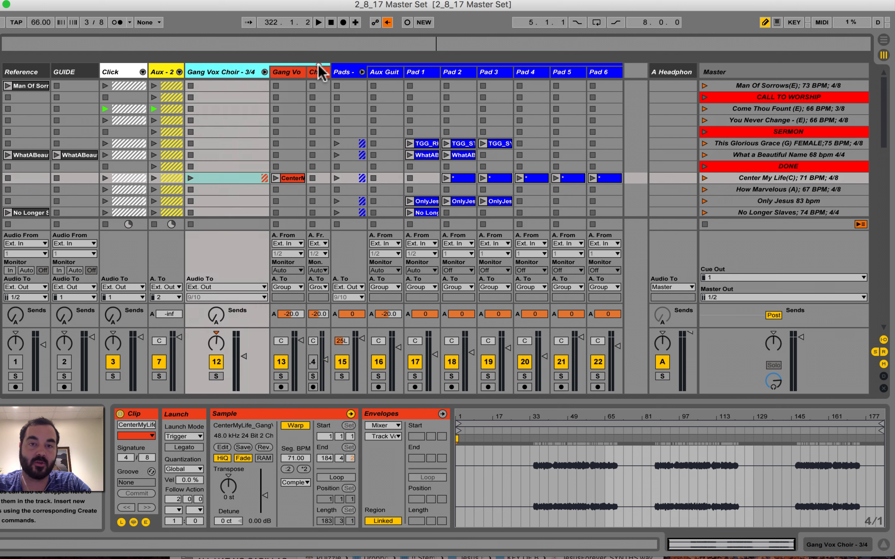
pyautogui.scroll(-11, 319, 107)
pyautogui.scroll(-10, 319, 107)
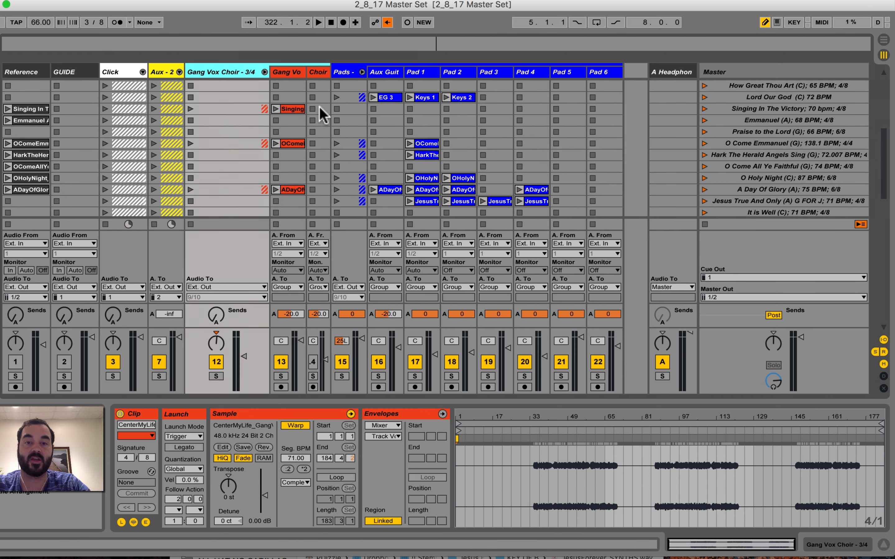
pyautogui.click(320, 144)
pyautogui.scroll(-20, 321, 151)
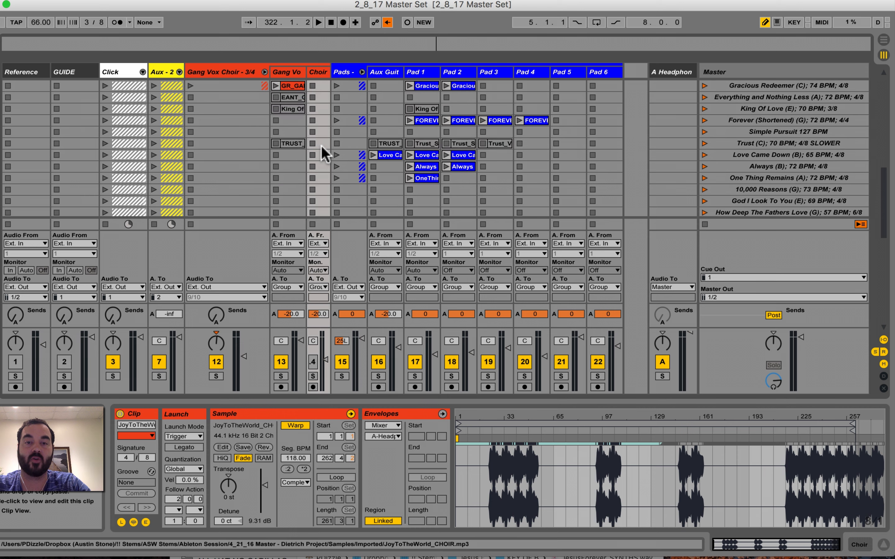
pyautogui.click(321, 145)
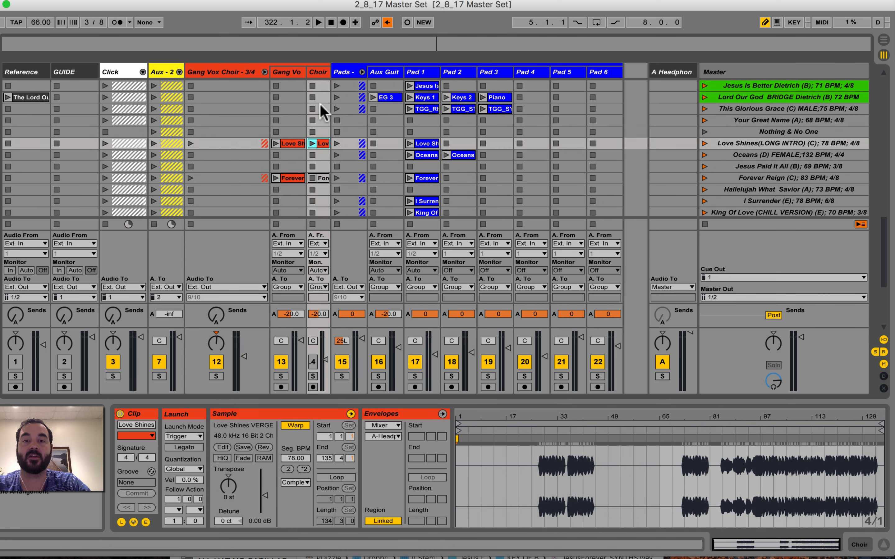
pyautogui.scroll(-10, 321, 111)
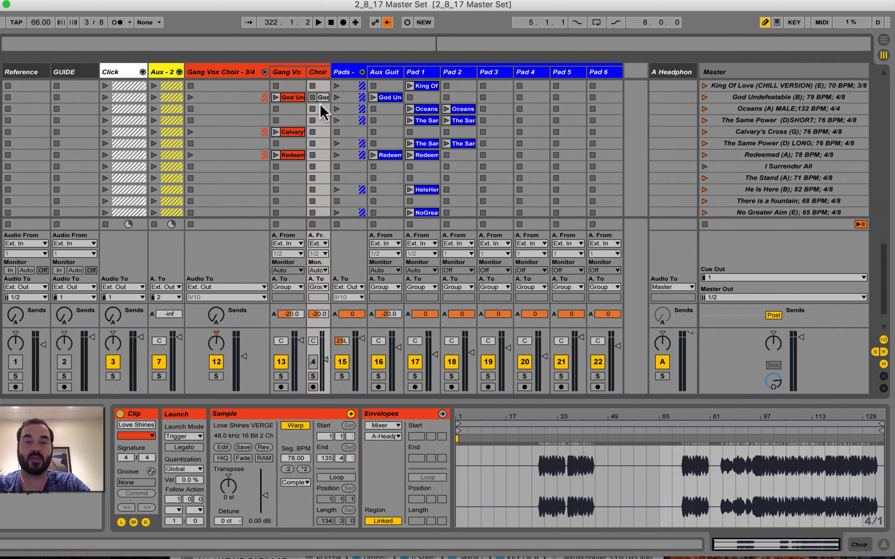
pyautogui.scroll(10, 321, 111)
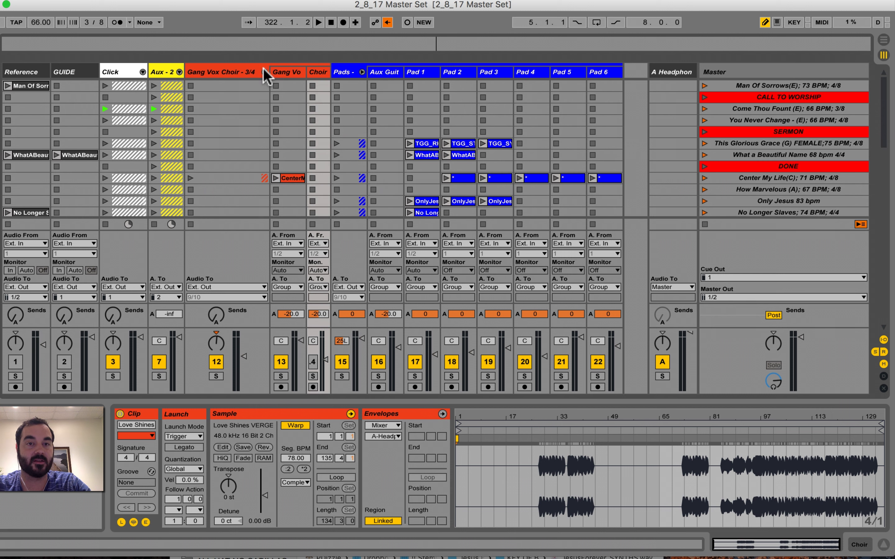
# Collapse the Gang Vox Choir - 3/4 group, and launch the Center My Life(C) scene with the Pads - 9/10 group selected.
pyautogui.click(217, 80)
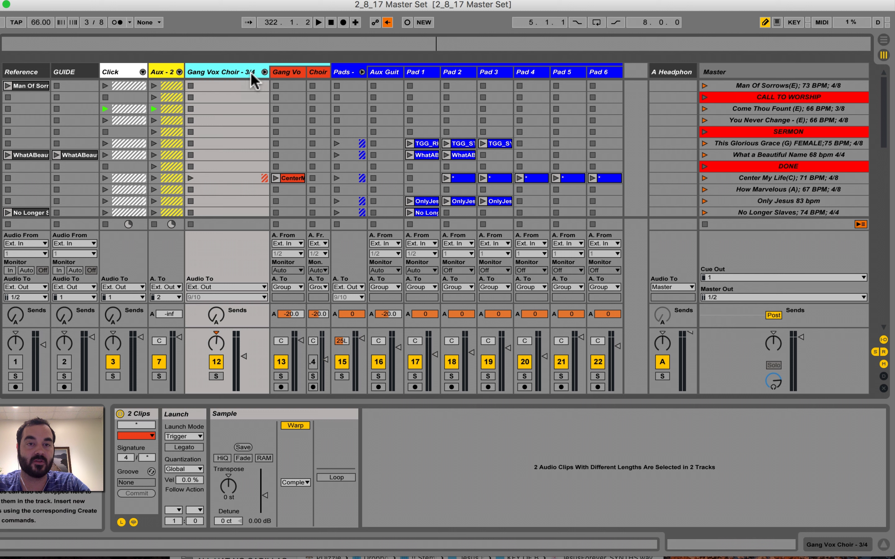
pyautogui.click(264, 72)
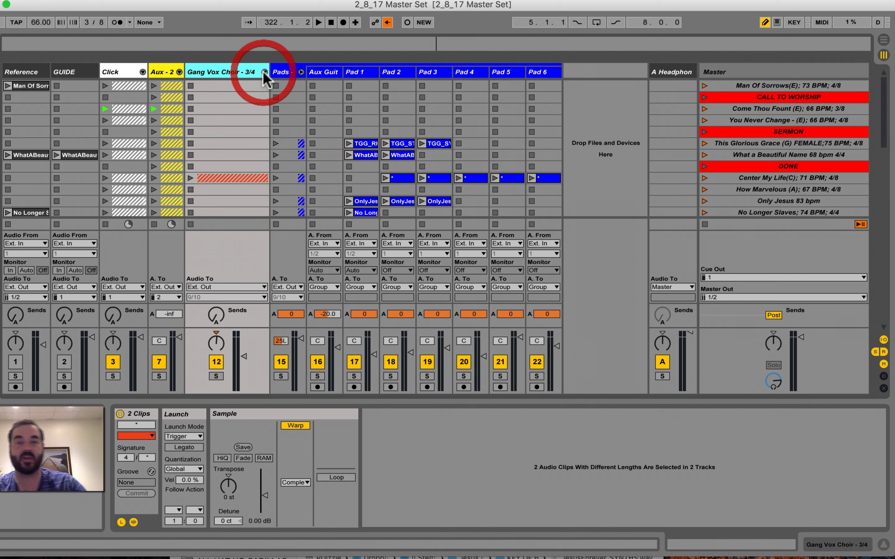
pyautogui.click(286, 71)
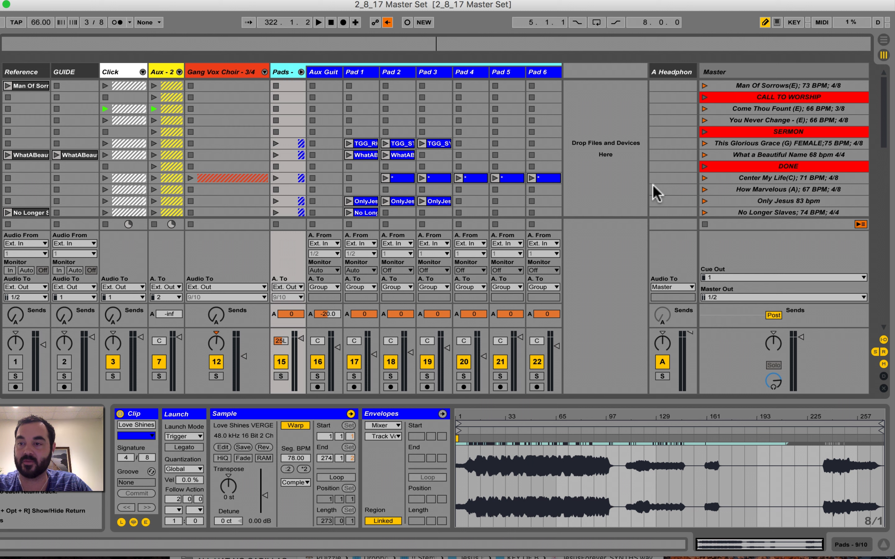
pyautogui.click(705, 178)
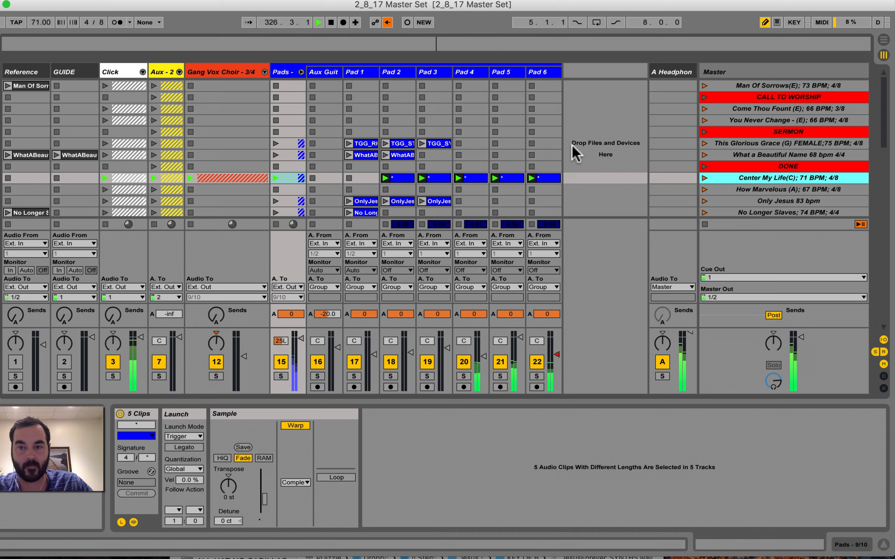
# Expand the Pads - 9/10 group and select its Aux Guitar (Mono) track.
pyautogui.click(371, 73)
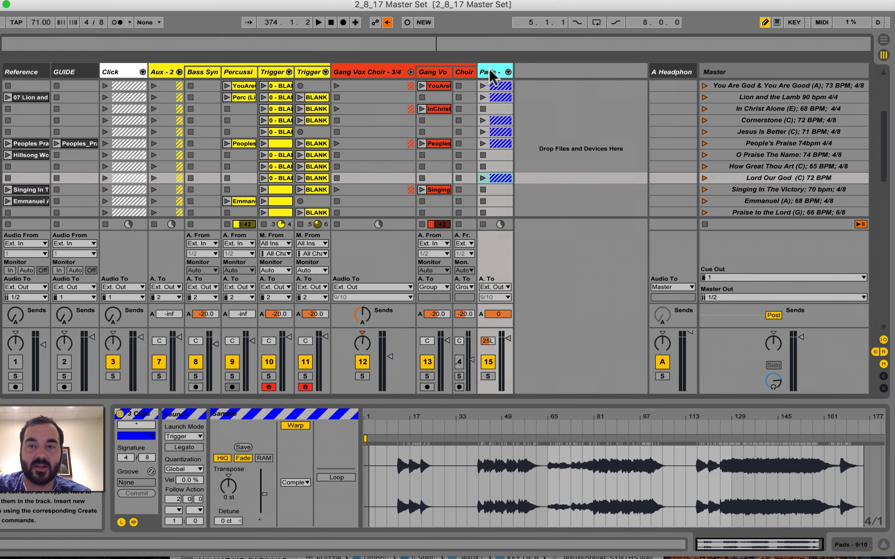
pyautogui.click(511, 70)
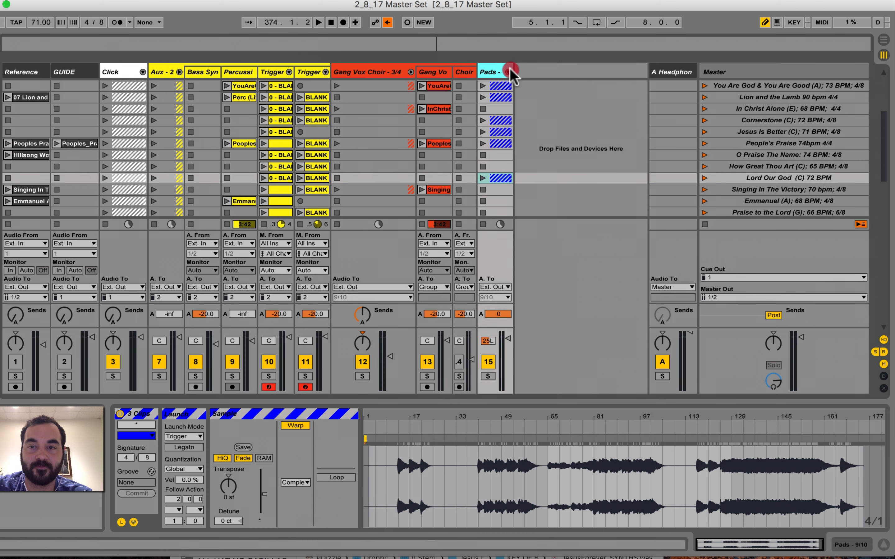
pyautogui.hscroll(4, 574, 126)
pyautogui.scroll(5, 573, 126)
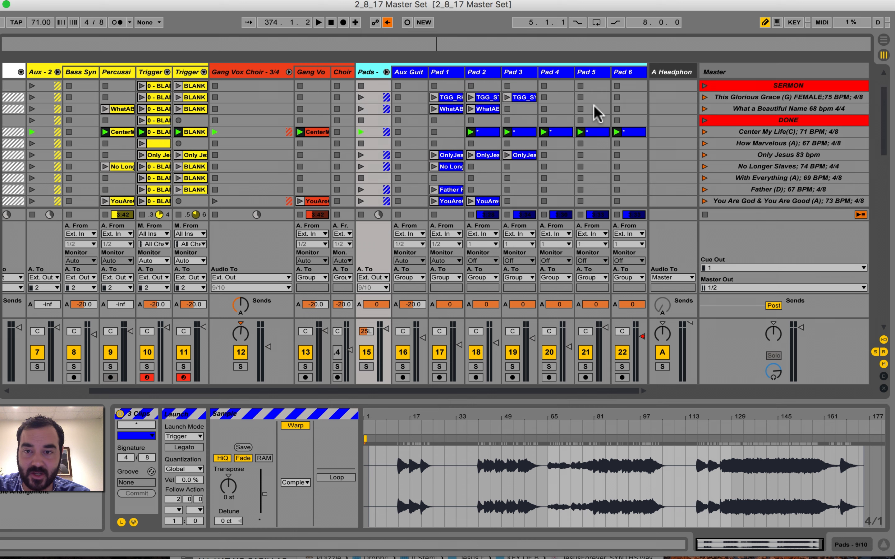
pyautogui.scroll(4, 417, 119)
pyautogui.click(417, 119)
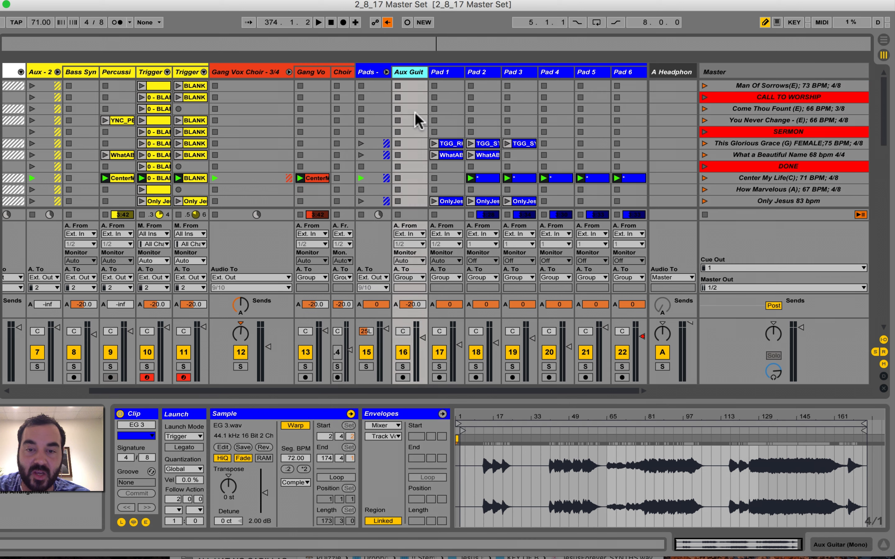